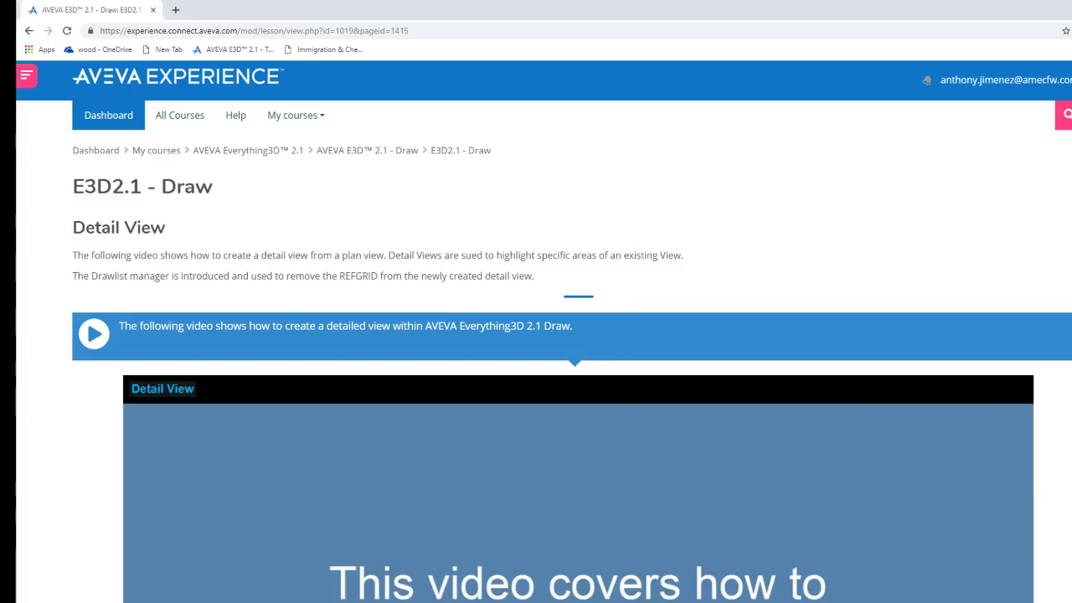
- Scroll to the embedded Detail View lesson video and play it full screen
{"action": "scroll", "coordinate": [537, 335], "scroll_direction": "down", "scroll_amount": 5}
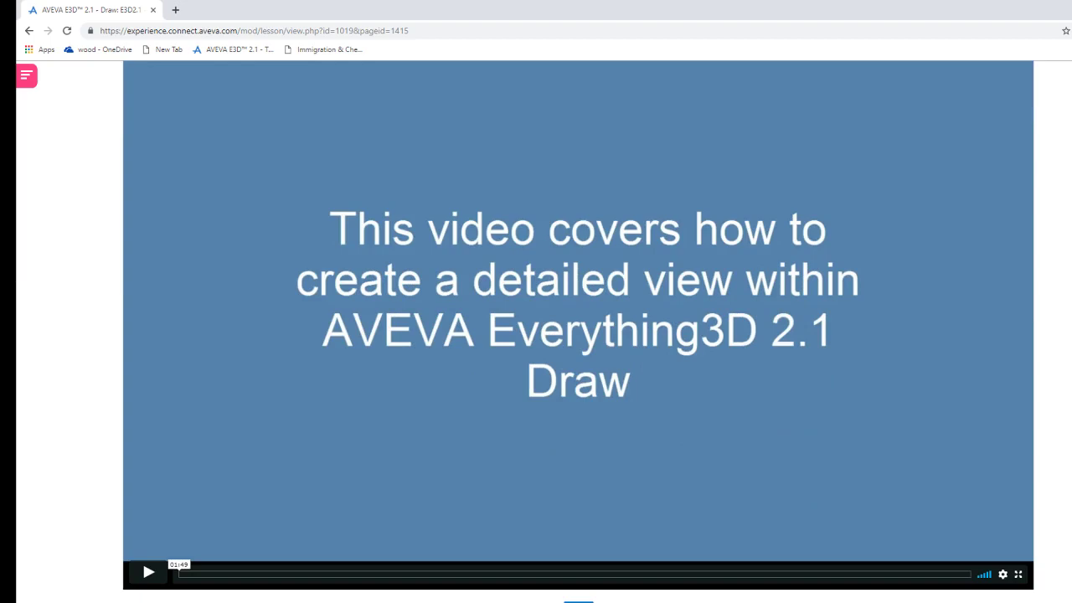
{"action": "key", "text": "f"}
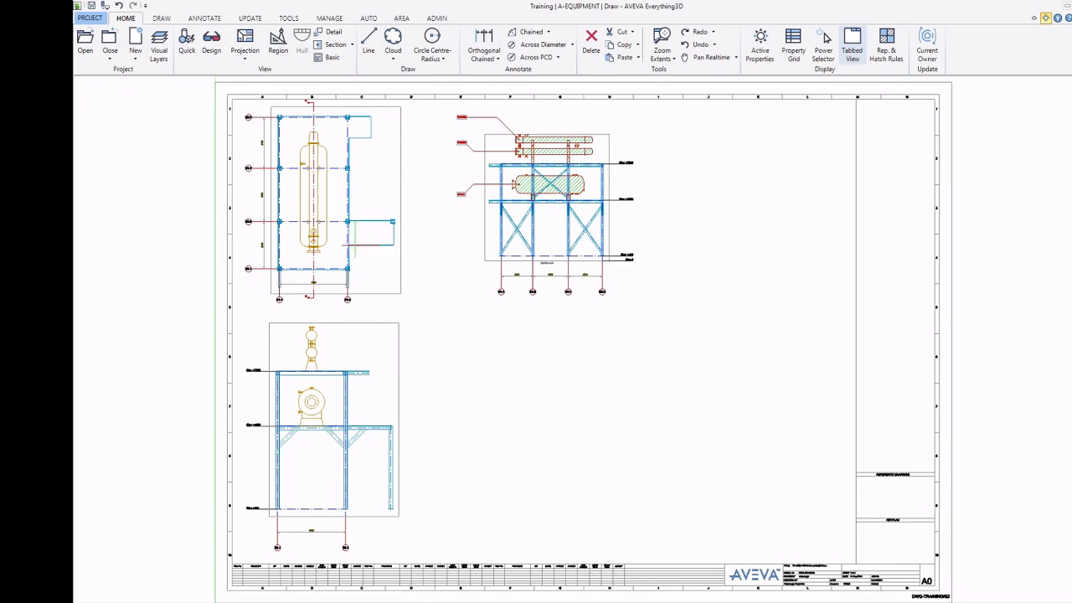
- Start a Detail view on the plan view and box the column with two corner picks
{"action": "left_click", "coordinate": [356, 243]}
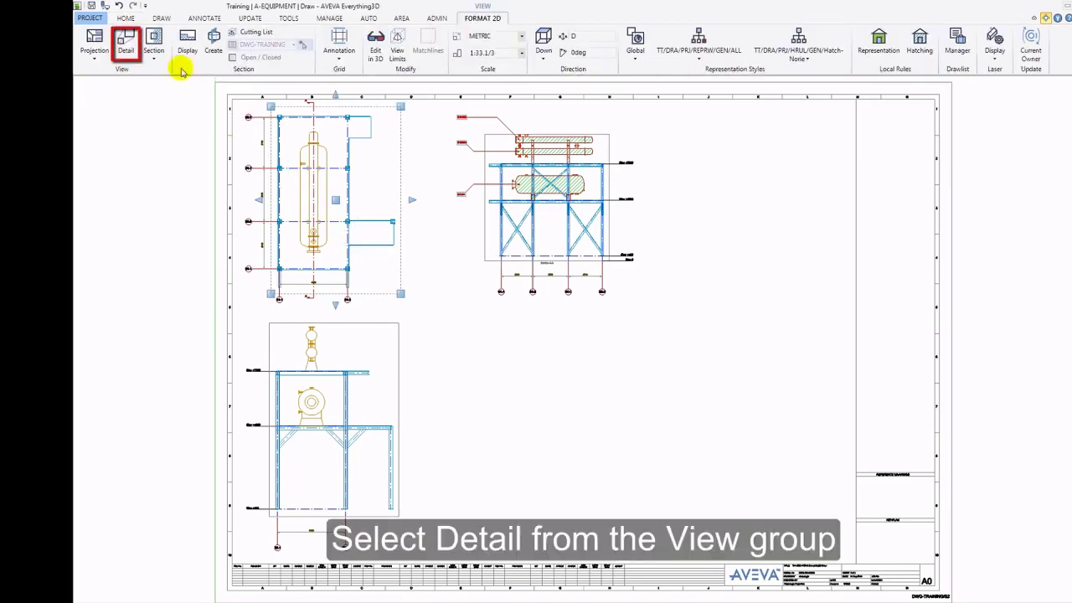
{"action": "left_click", "coordinate": [137, 42]}
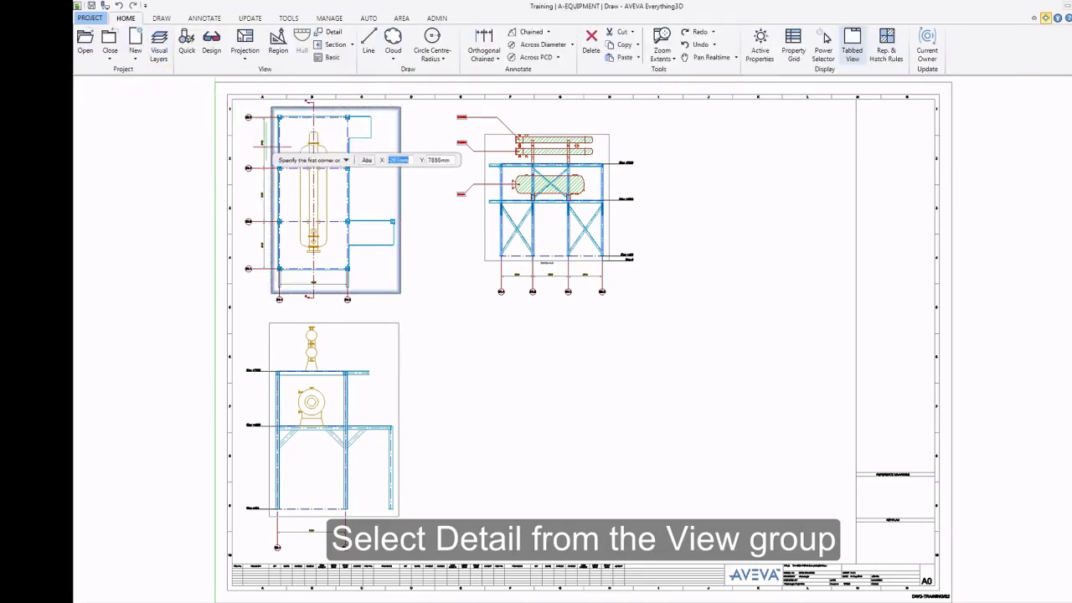
{"action": "scroll", "coordinate": [343, 206], "scroll_direction": "up", "scroll_amount": 8}
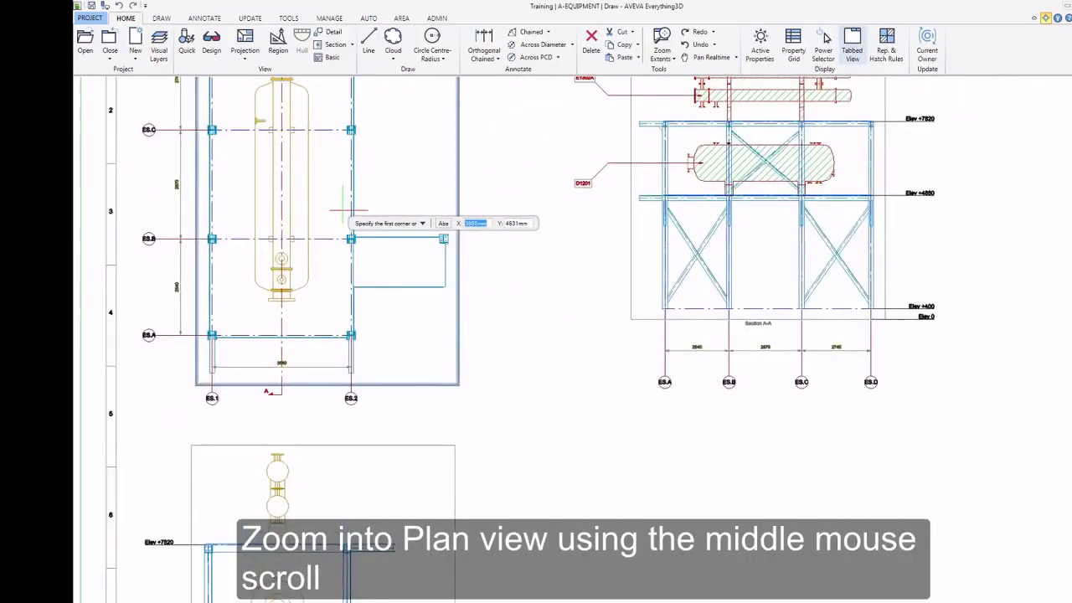
{"action": "scroll", "coordinate": [342, 235], "scroll_direction": "up", "scroll_amount": 8}
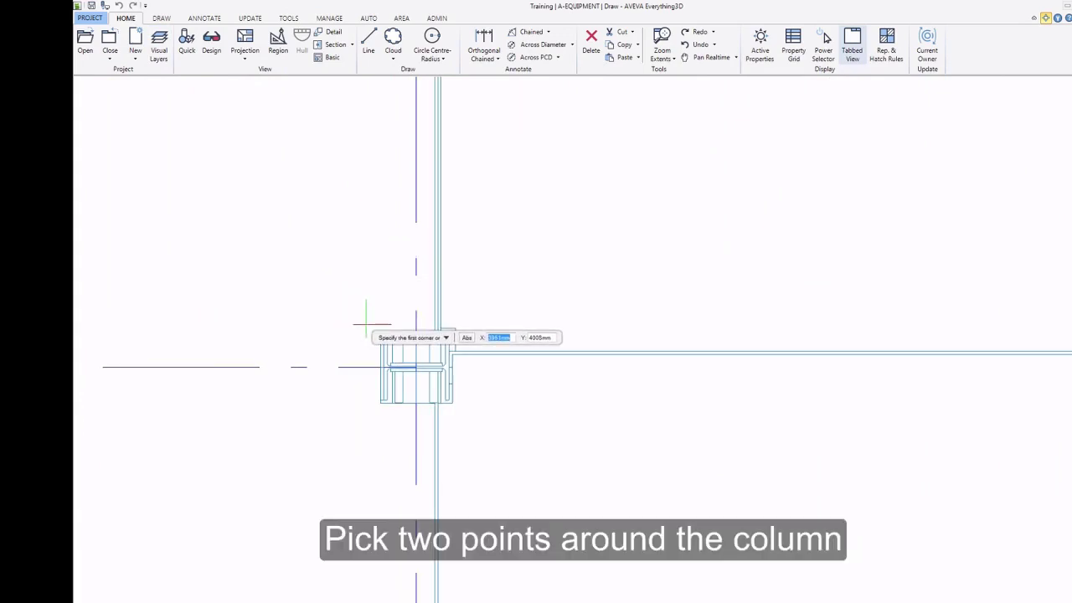
{"action": "left_click", "coordinate": [366, 325]}
{"action": "left_click", "coordinate": [461, 414]}
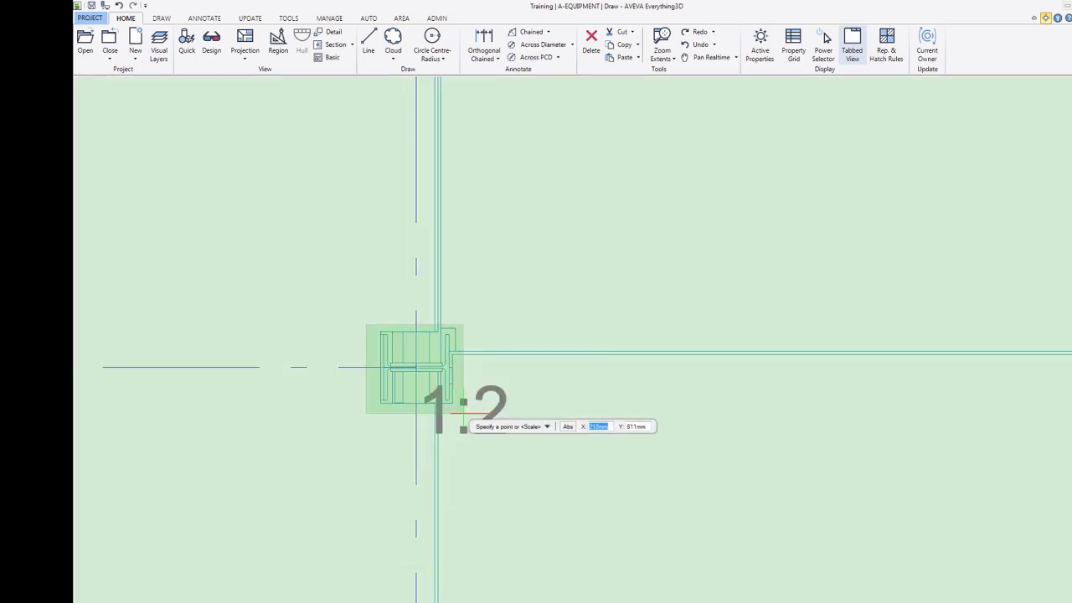
{"action": "scroll", "coordinate": [461, 414], "scroll_direction": "down", "scroll_amount": 10}
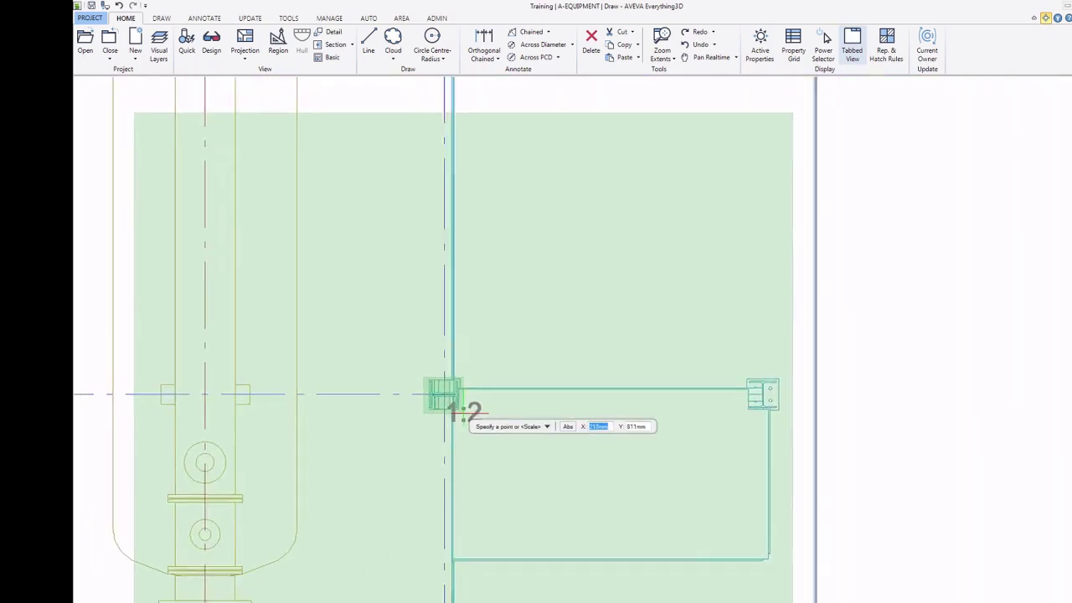
{"action": "scroll", "coordinate": [461, 414], "scroll_direction": "down", "scroll_amount": 5}
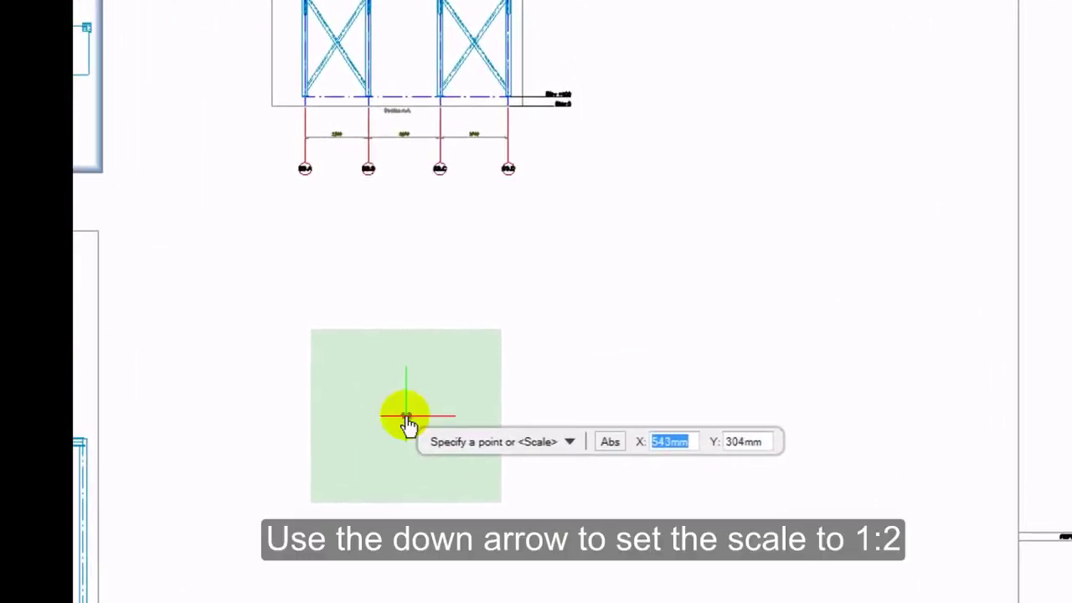
- Set the detail scale to 1:2 and place the view to the right of the lower elevation
{"action": "key", "text": "Down"}
{"action": "left_click", "coordinate": [448, 488]}
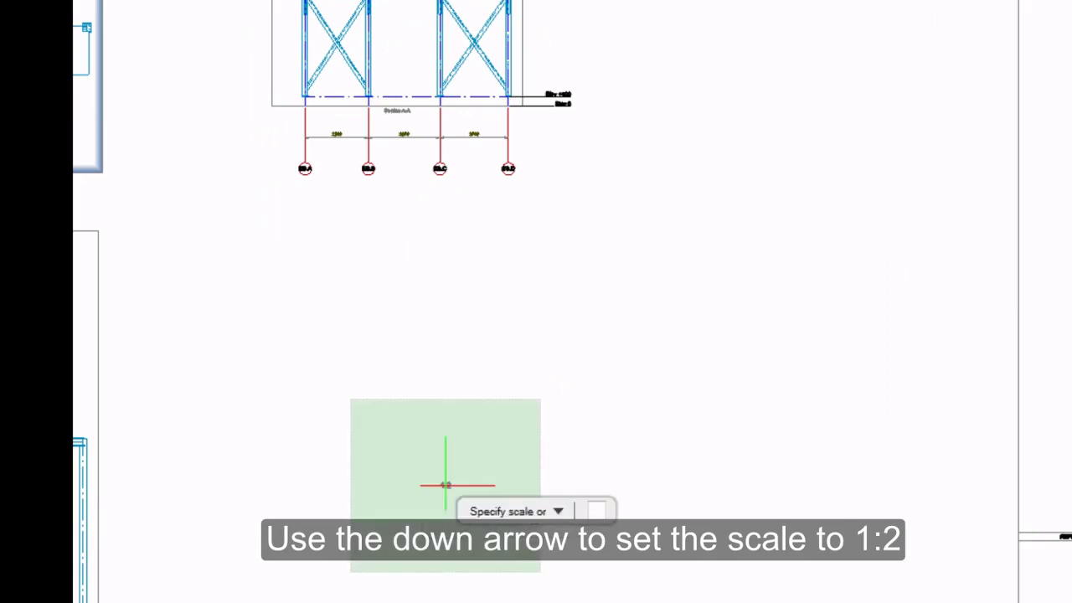
{"action": "type", "text": "1:2"}
{"action": "key", "text": "Return"}
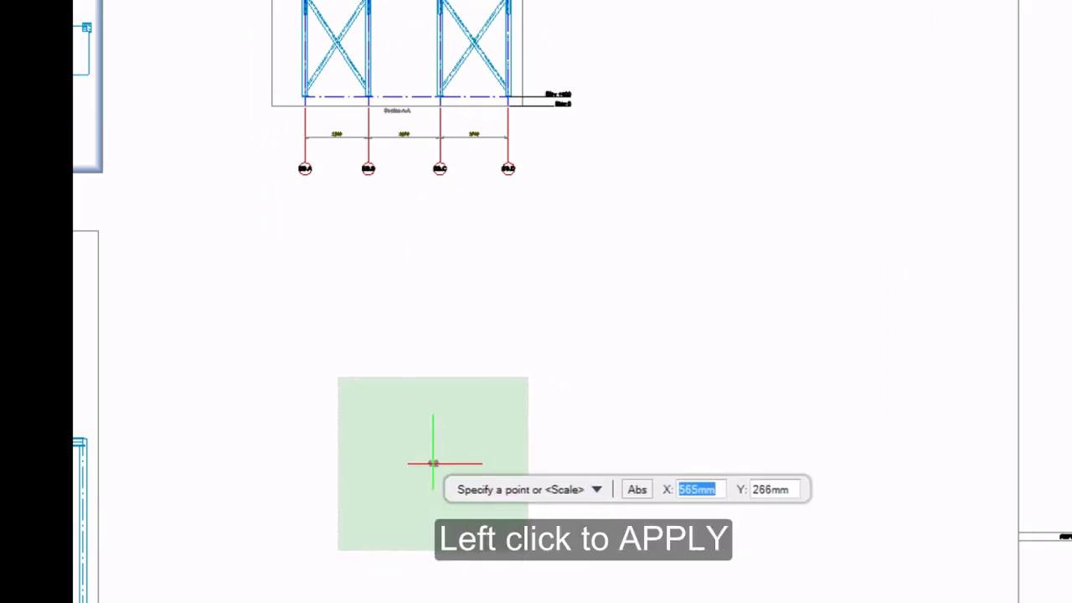
{"action": "scroll", "coordinate": [433, 461], "scroll_direction": "up", "scroll_amount": 3}
{"action": "scroll", "coordinate": [433, 460], "scroll_direction": "up", "scroll_amount": 3}
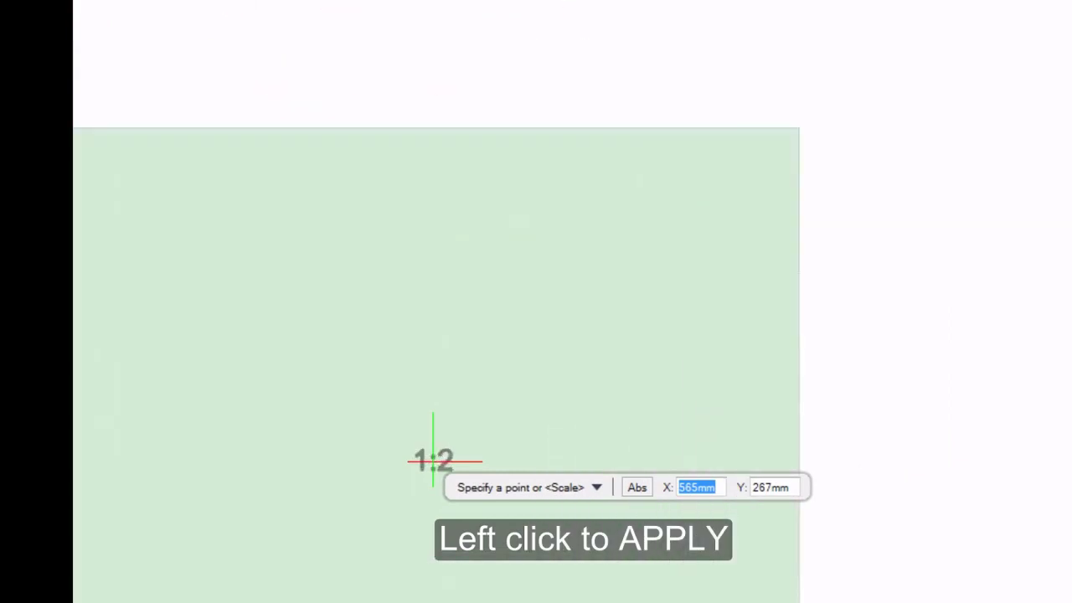
{"action": "scroll", "coordinate": [433, 461], "scroll_direction": "down", "scroll_amount": 5}
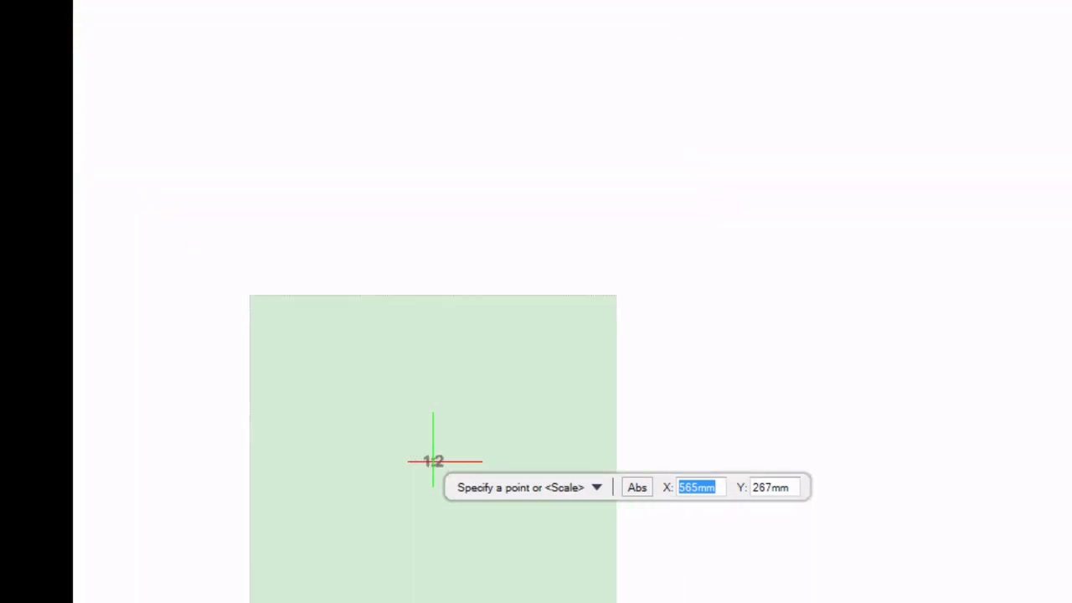
{"action": "scroll", "coordinate": [433, 461], "scroll_direction": "down", "scroll_amount": 3}
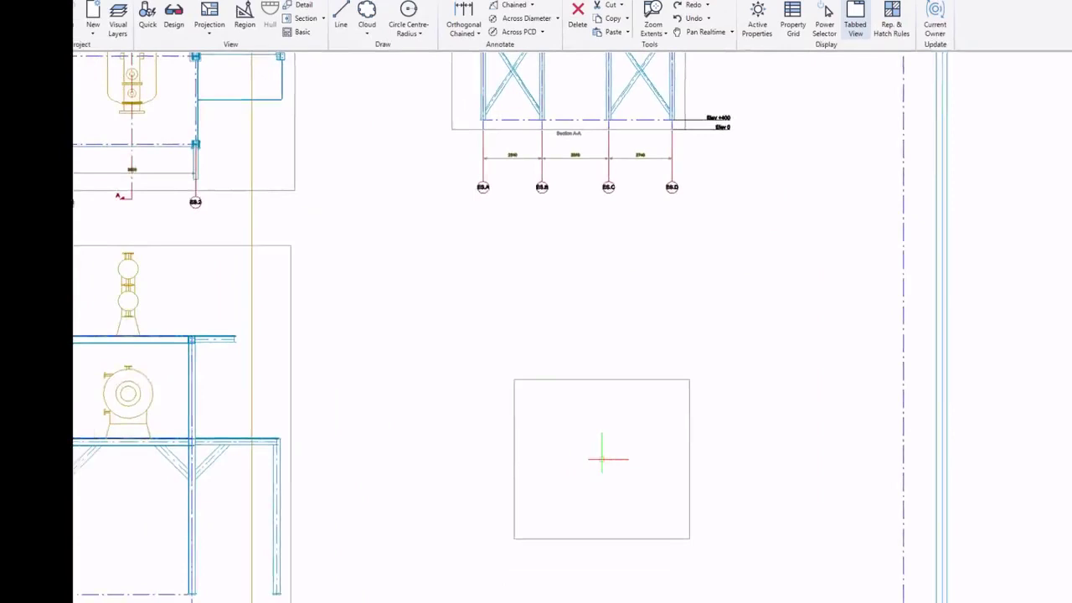
{"action": "left_click", "coordinate": [616, 457]}
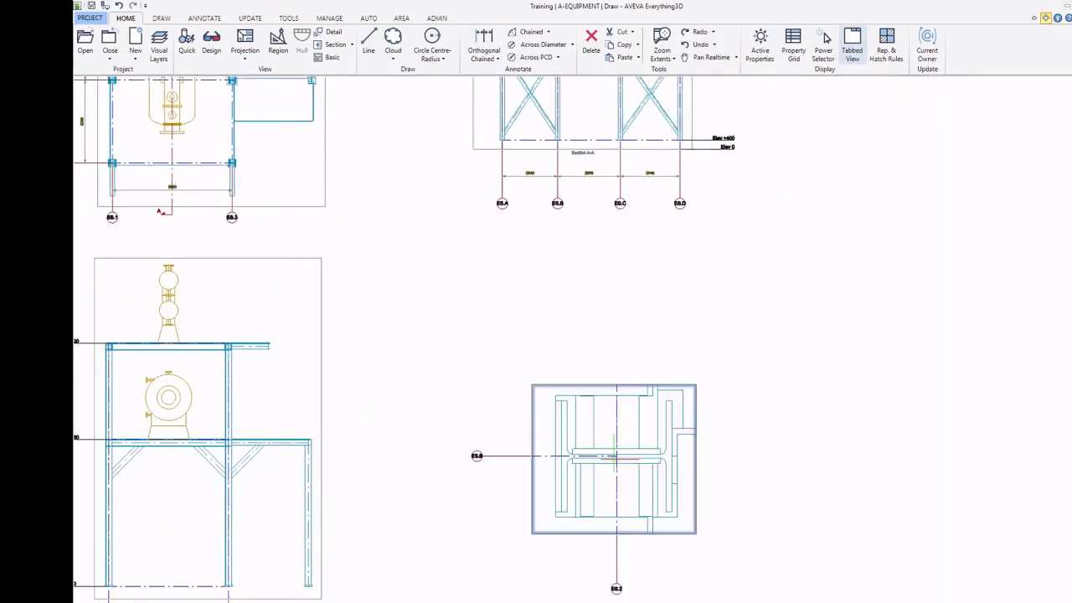
{"action": "right_click_drag", "start_coordinate": [616, 456], "coordinate": [443, 239]}
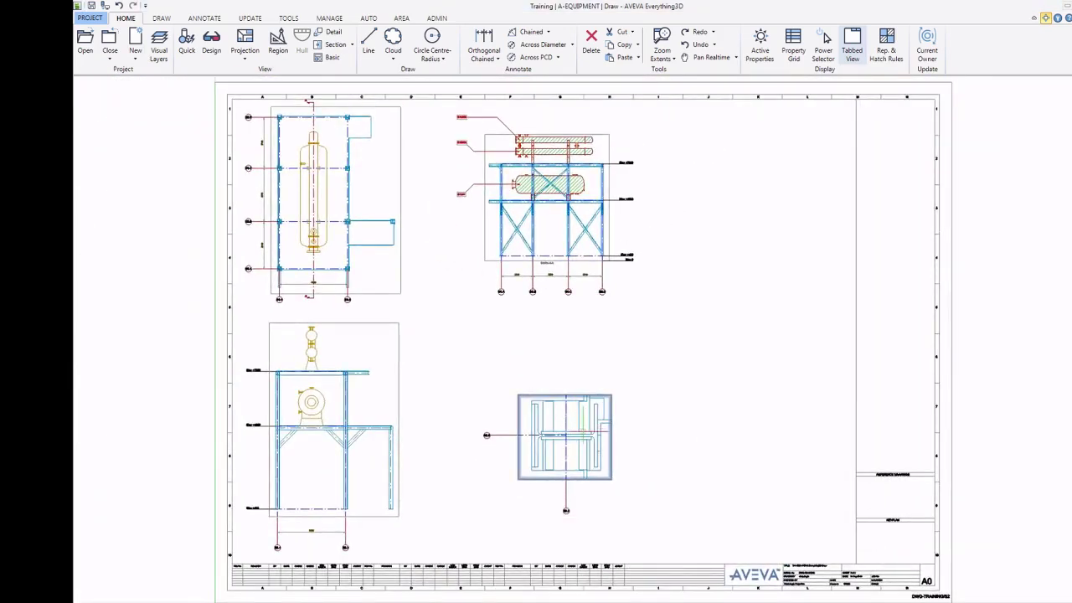
- Open the detail view's Drawlist Management panel, moved right and enlarged to show all five members
{"action": "left_click", "coordinate": [566, 435]}
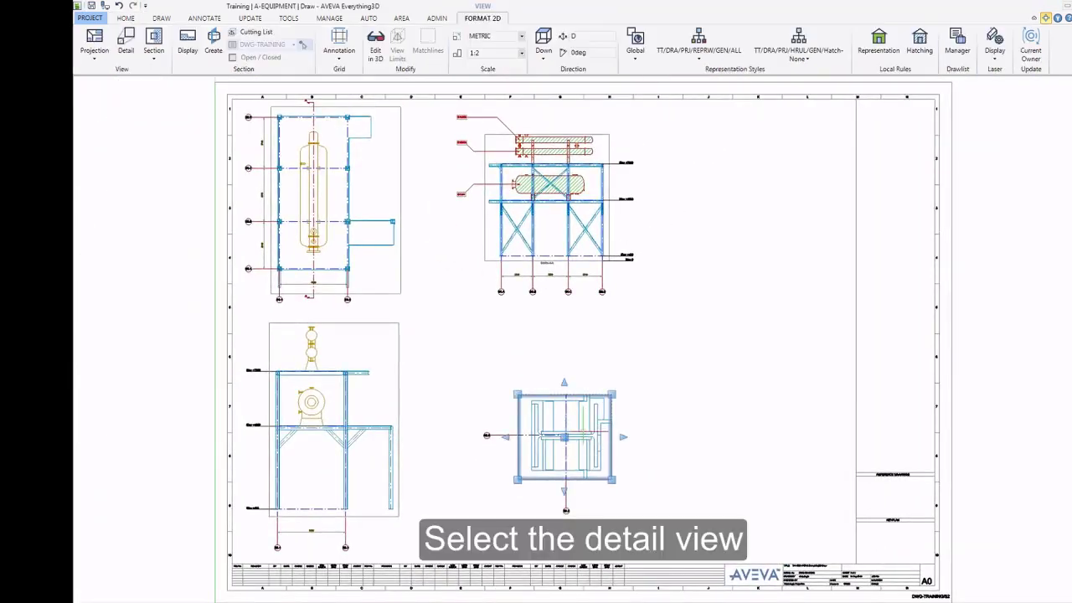
{"action": "left_click", "coordinate": [955, 52]}
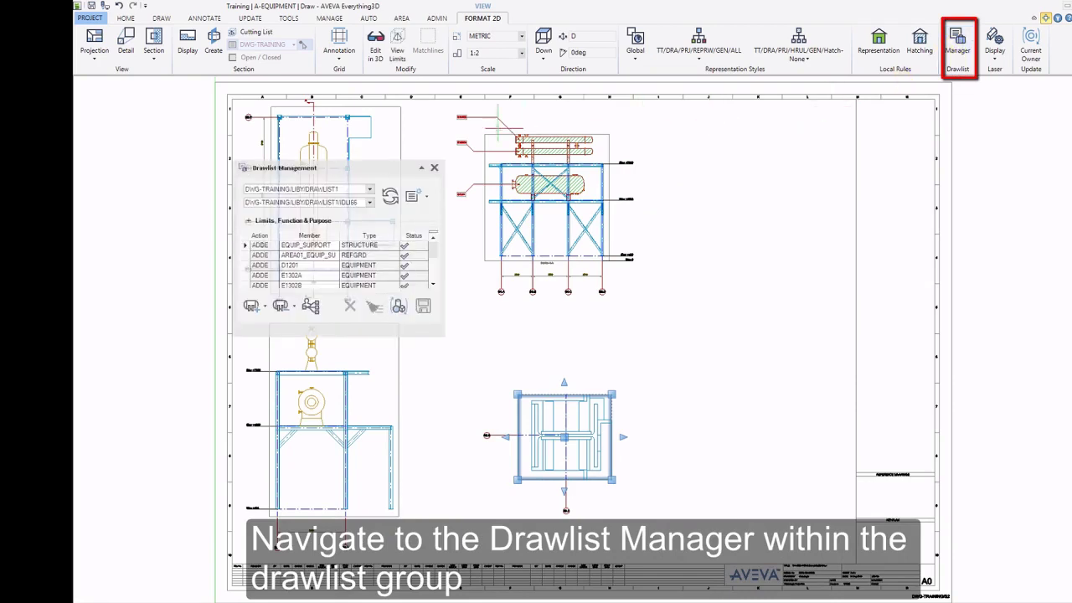
{"action": "mouse_move", "coordinate": [347, 165]}
{"action": "left_mouse_down"}
{"action": "mouse_move", "coordinate": [679, 210]}
{"action": "mouse_move", "coordinate": [752, 213]}
{"action": "mouse_move", "coordinate": [785, 188]}
{"action": "left_mouse_up"}
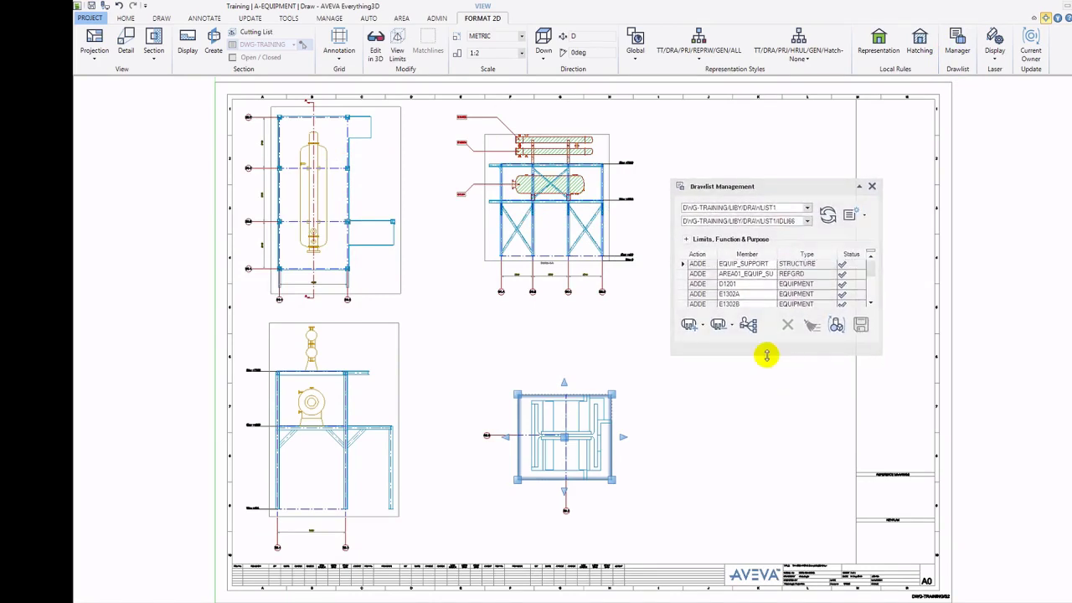
{"action": "left_click_drag", "start_coordinate": [764, 355], "coordinate": [769, 470]}
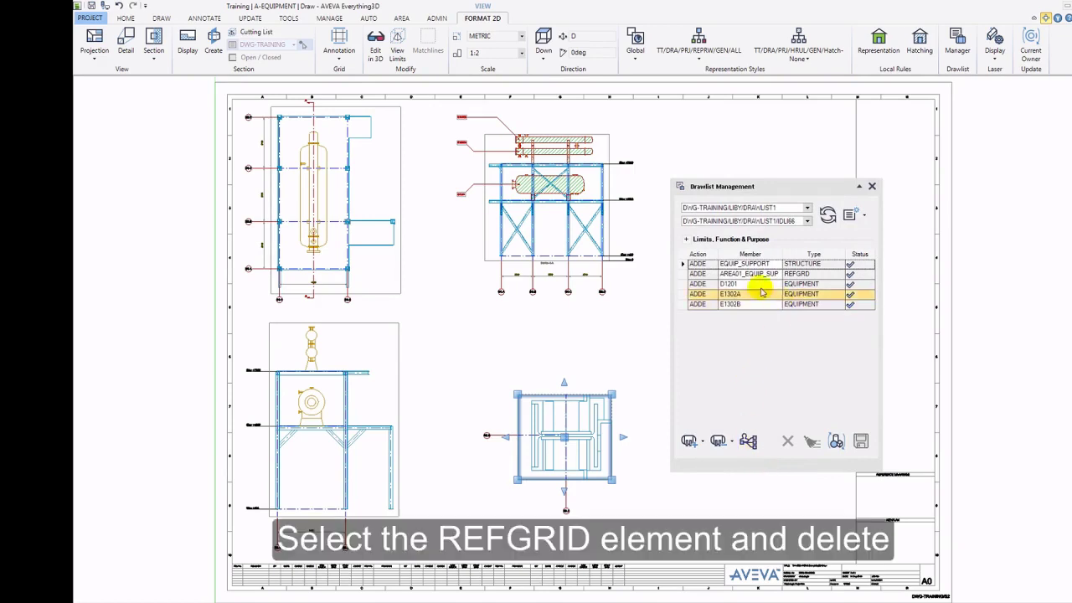
- Delete the REFGRD entry from the detail view's drawlist, update the design, and close the panel
{"action": "left_click", "coordinate": [693, 274]}
{"action": "left_click", "coordinate": [692, 277]}
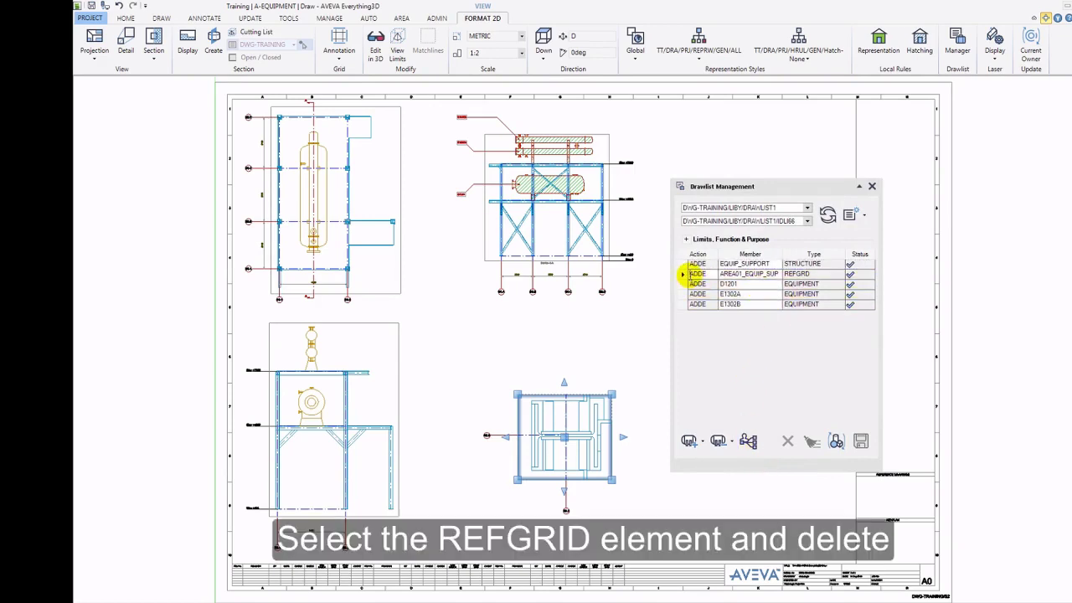
{"action": "left_click", "coordinate": [684, 275]}
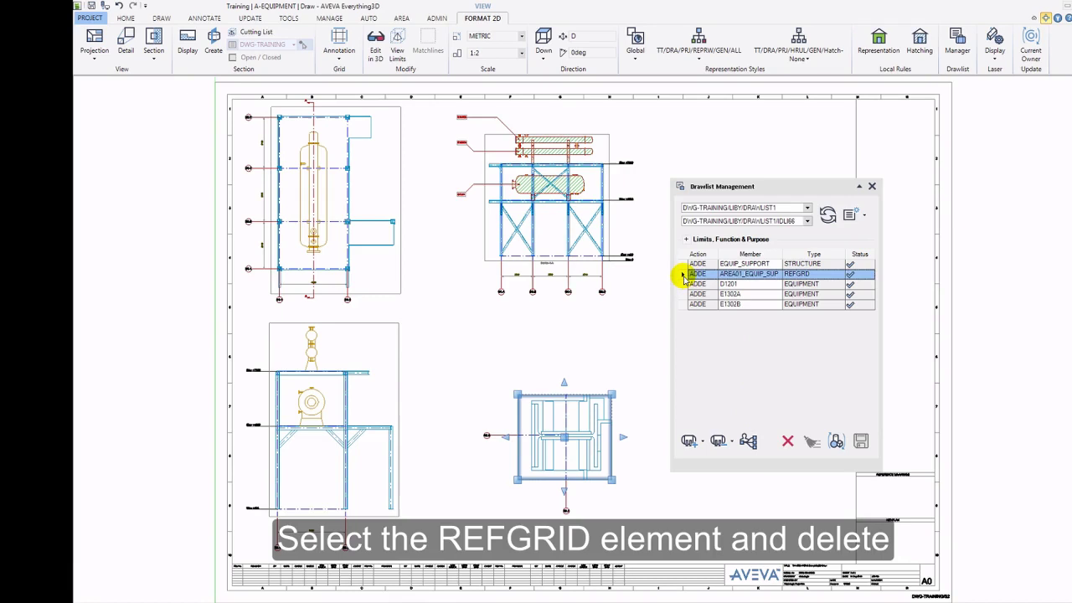
{"action": "left_click", "coordinate": [787, 440]}
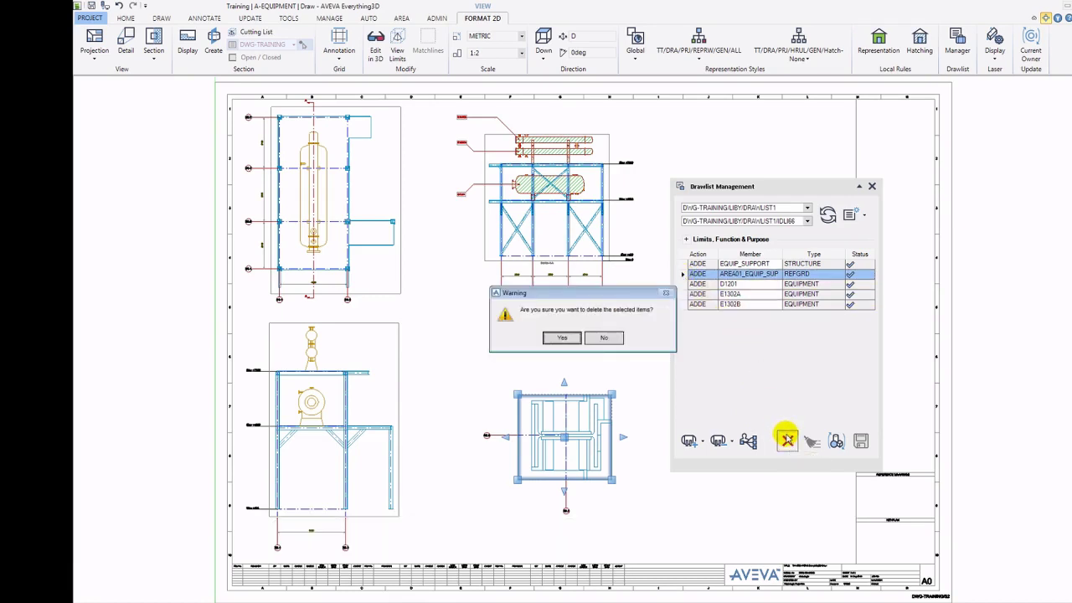
{"action": "left_click", "coordinate": [566, 340]}
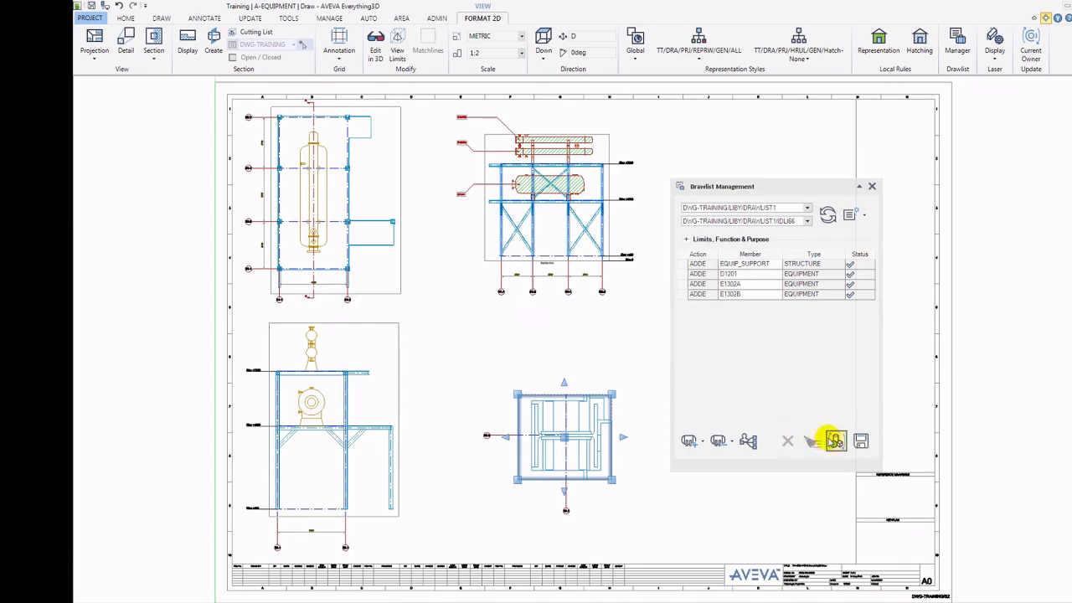
{"action": "left_click", "coordinate": [836, 441]}
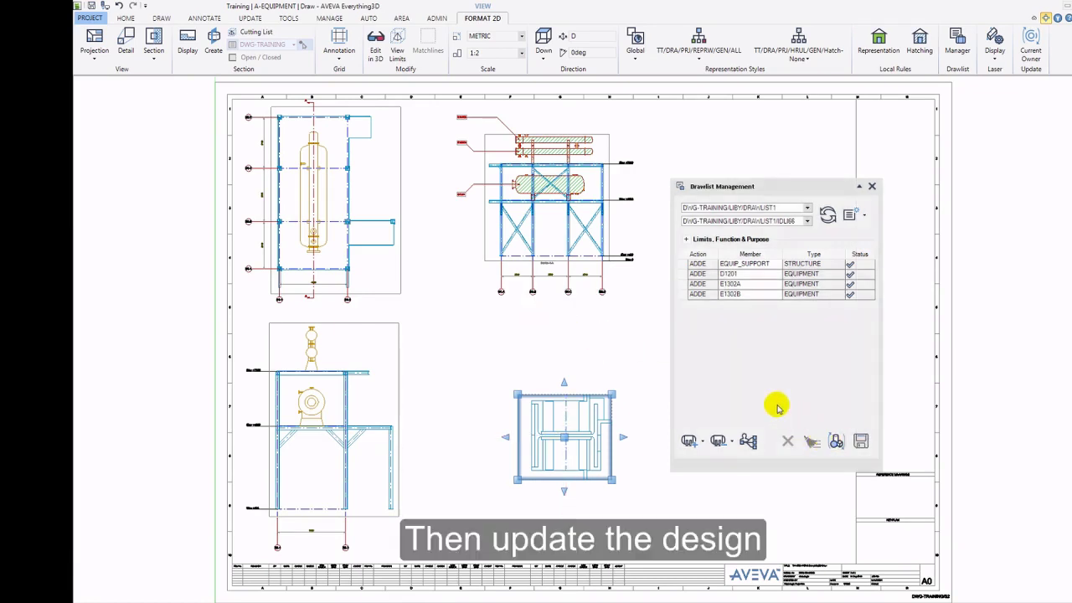
{"action": "left_click", "coordinate": [872, 187]}
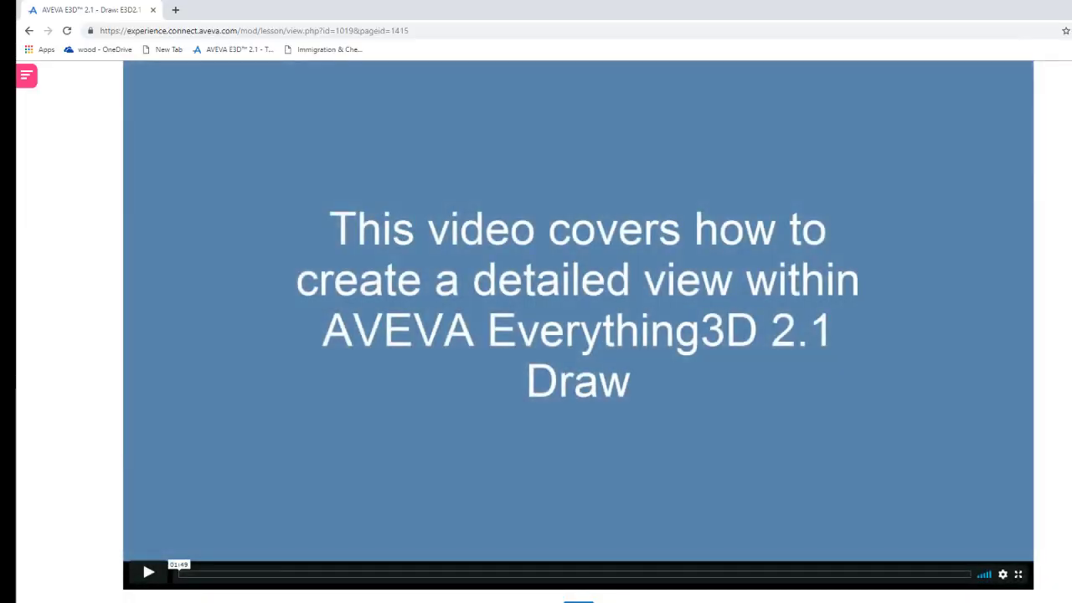
- Go to the Detail View Annotation – Dimensions page and play its Detail View Dims video full screen
{"action": "scroll", "coordinate": [536, 336], "scroll_direction": "down", "scroll_amount": 2}
{"action": "left_click", "coordinate": [212, 507]}
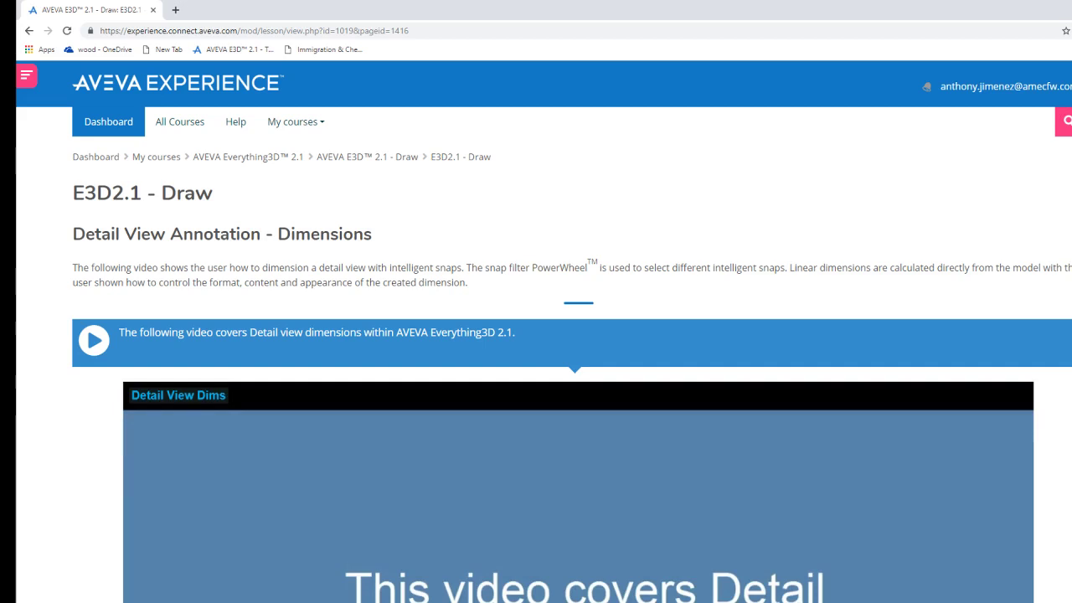
{"action": "scroll", "coordinate": [536, 335], "scroll_direction": "down", "scroll_amount": 3}
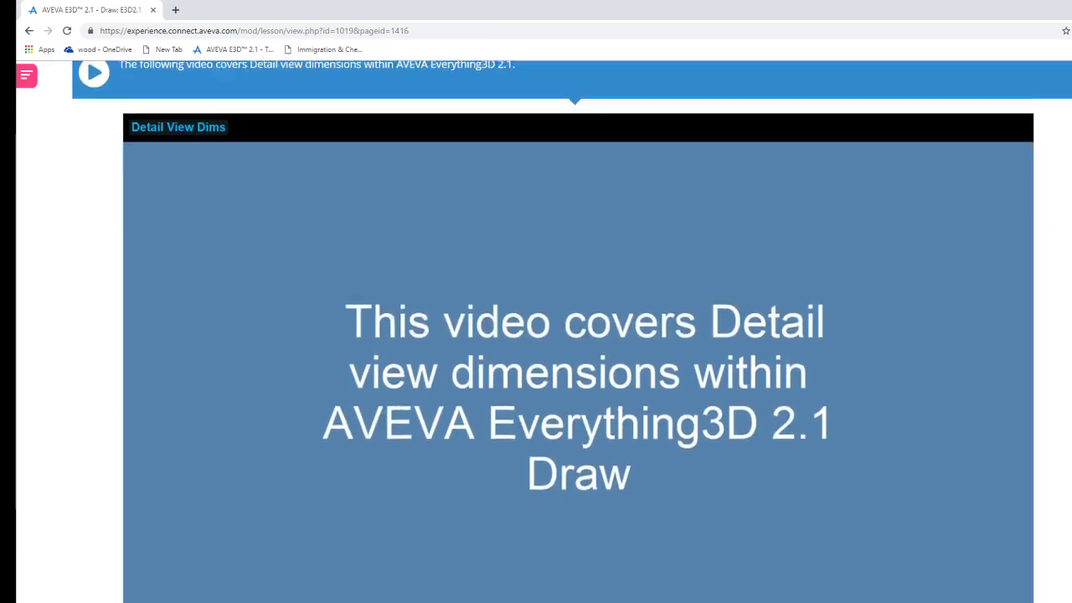
{"action": "scroll", "coordinate": [178, 578], "scroll_direction": "down", "scroll_amount": 1}
{"action": "key", "text": "f"}
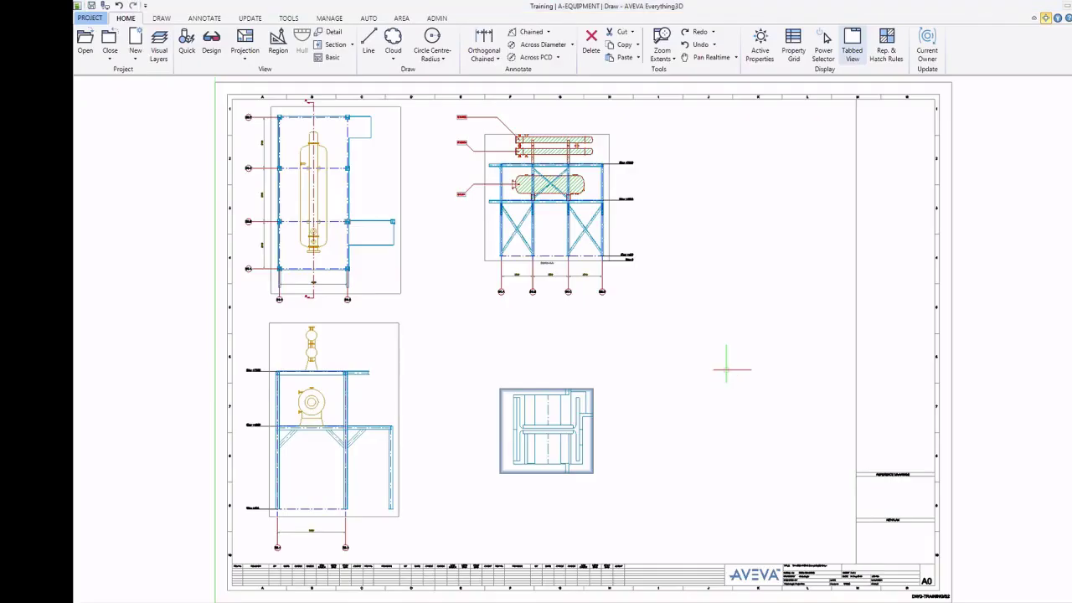
- Pick the column detail view from the navigator and zoom out until its whole frame fits
{"action": "right_click_drag", "start_coordinate": [727, 368], "coordinate": [737, 550]}
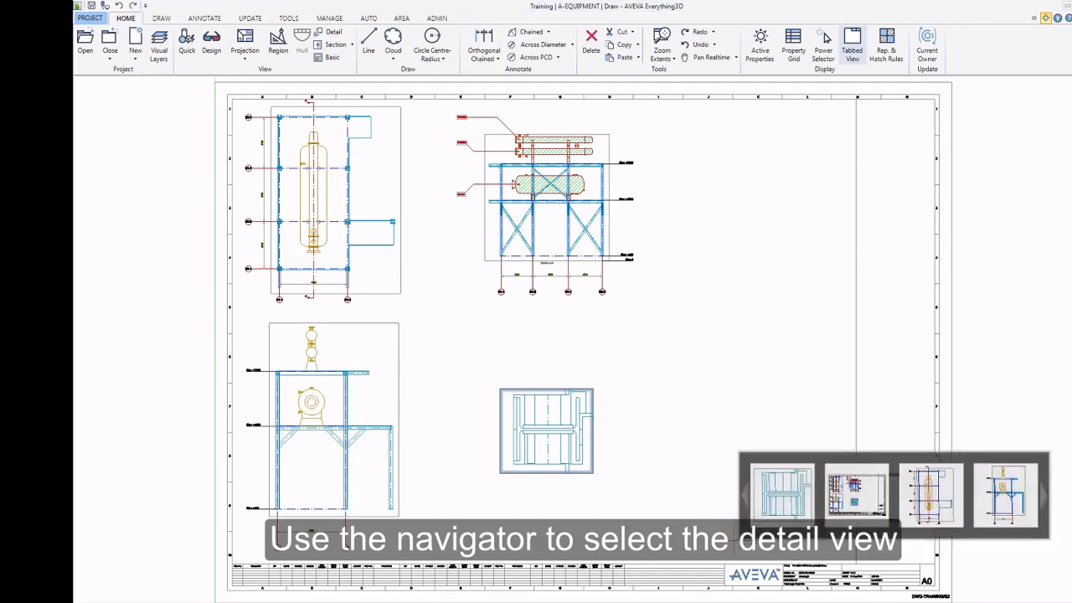
{"action": "left_click", "coordinate": [783, 490]}
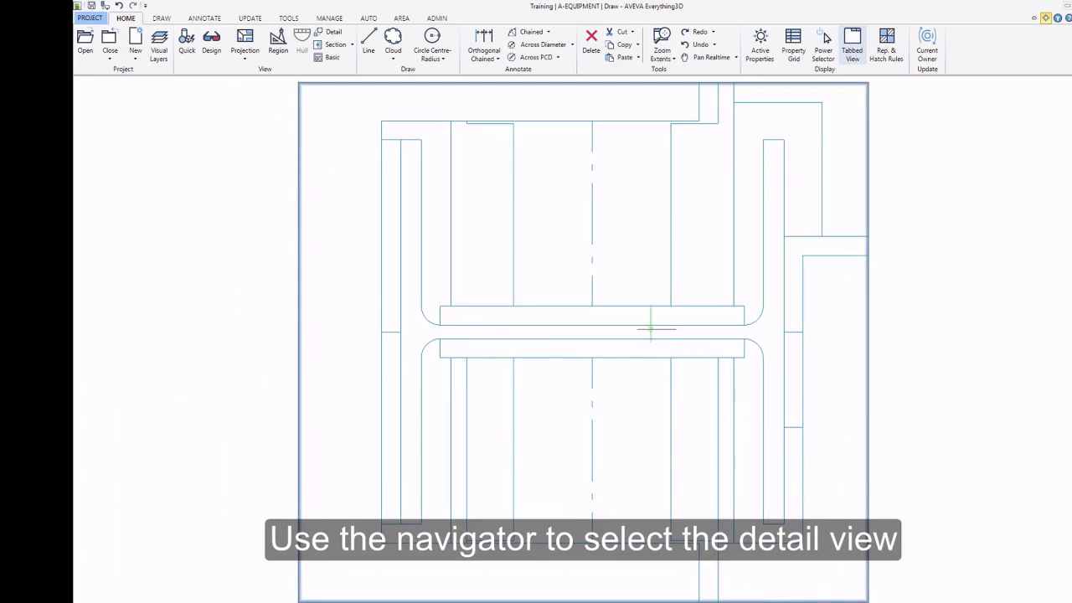
{"action": "scroll", "coordinate": [647, 325], "scroll_direction": "down", "scroll_amount": 4}
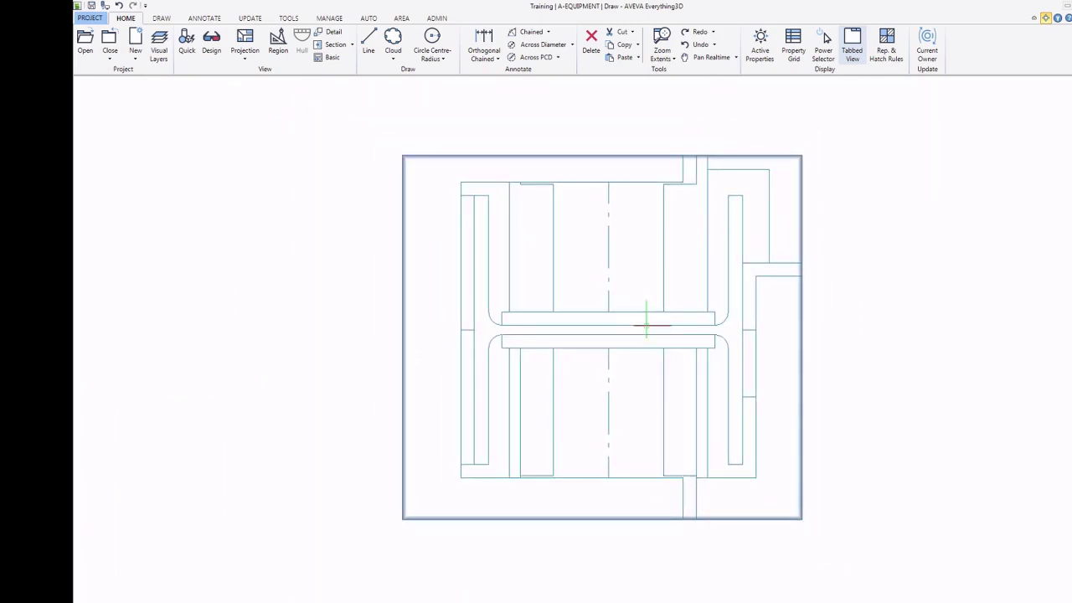
- Add a 233 Orthogonal Chained dimension across the column's top, P-point snapped and placed above the frame
{"action": "middle_click", "coordinate": [849, 319]}
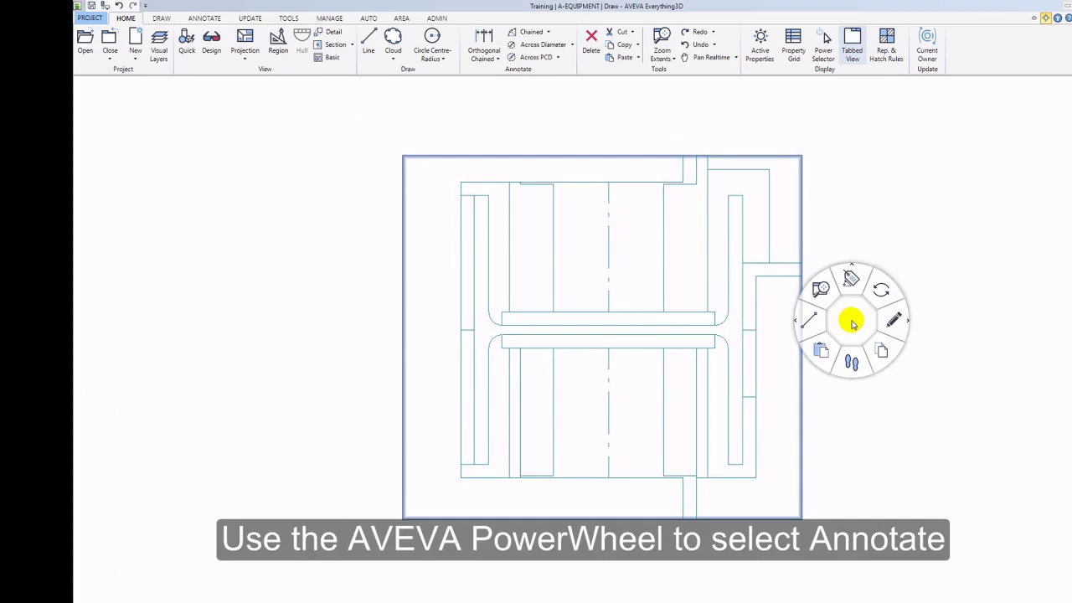
{"action": "left_click", "coordinate": [850, 277]}
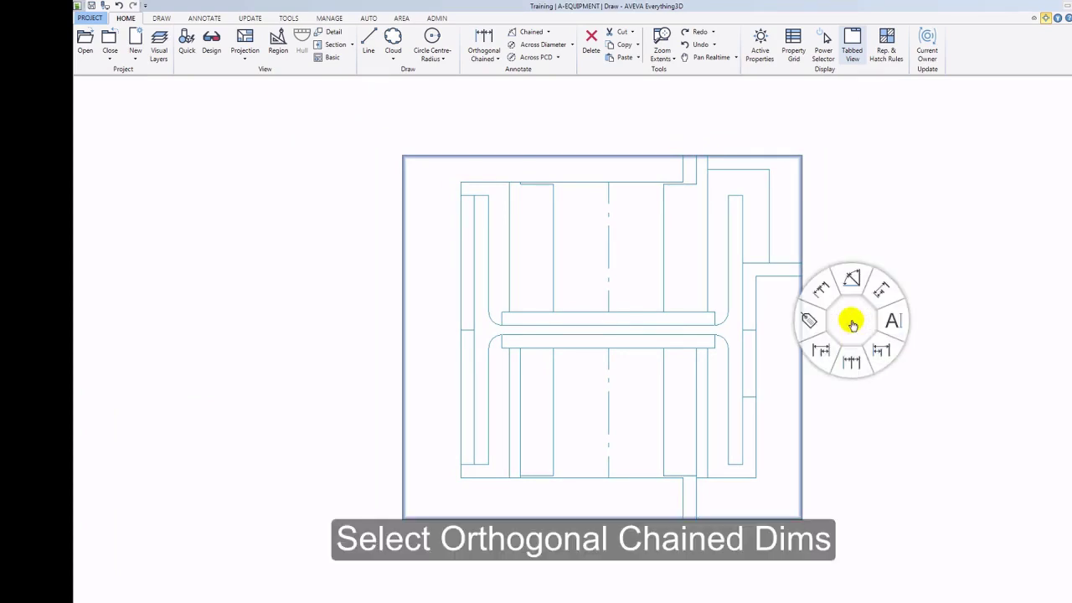
{"action": "left_click", "coordinate": [851, 366]}
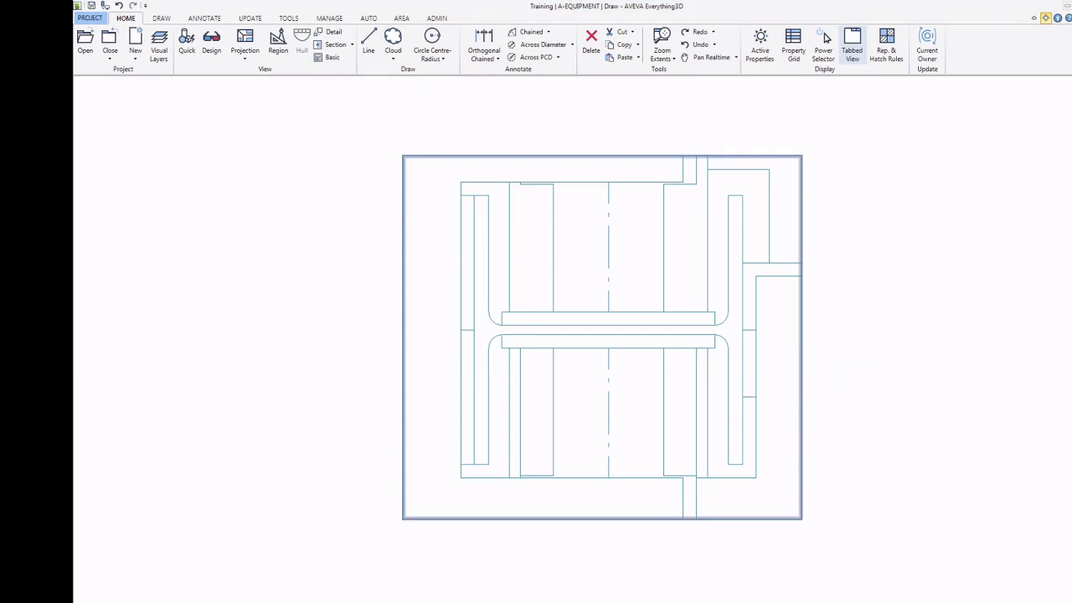
{"action": "right_click", "coordinate": [848, 366]}
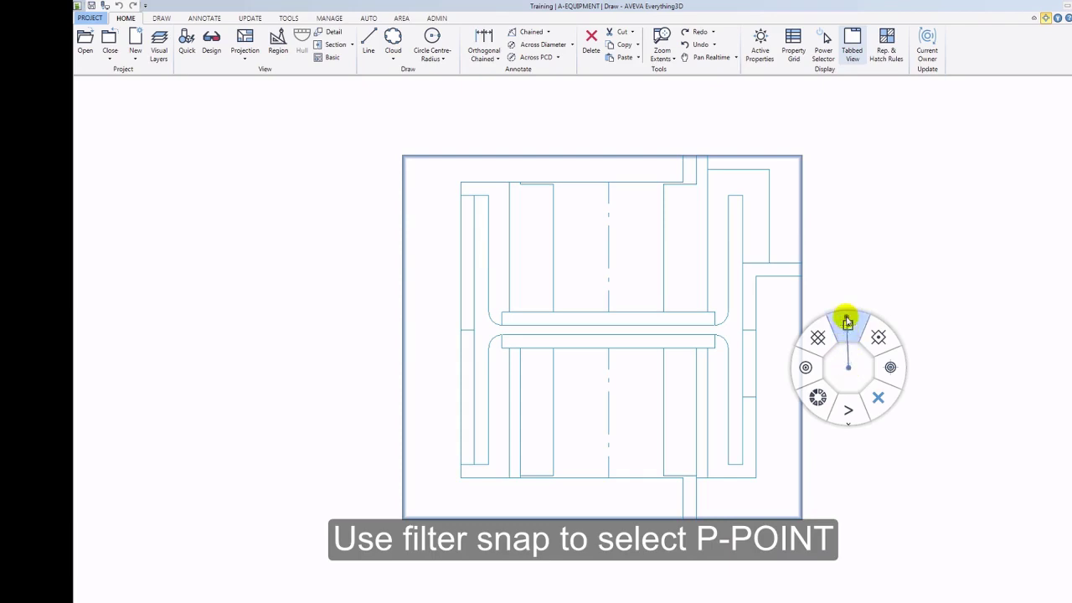
{"action": "left_click", "coordinate": [848, 322]}
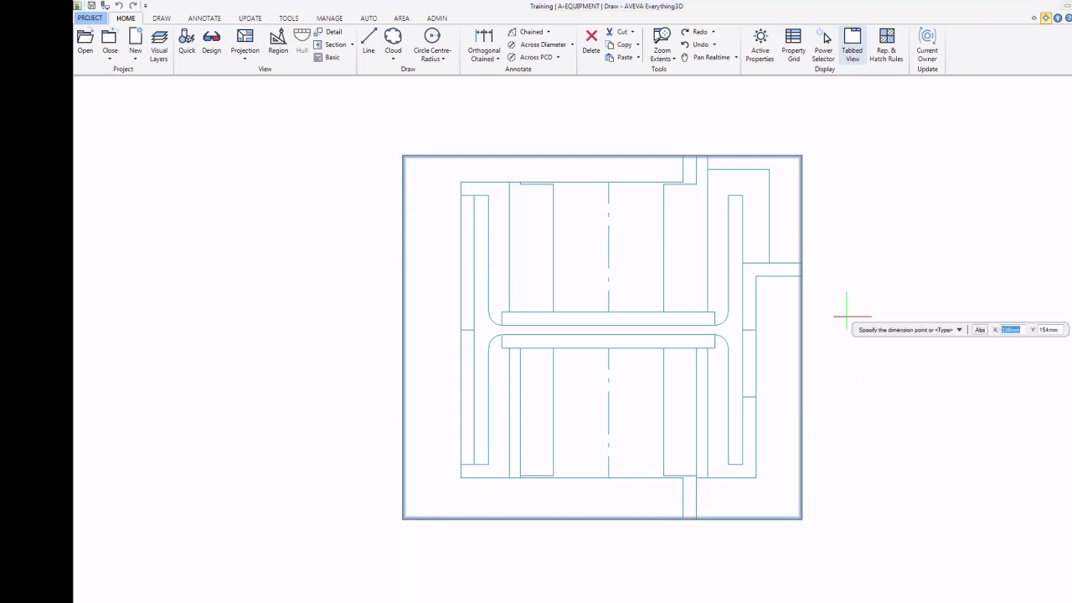
{"action": "left_click", "coordinate": [461, 181]}
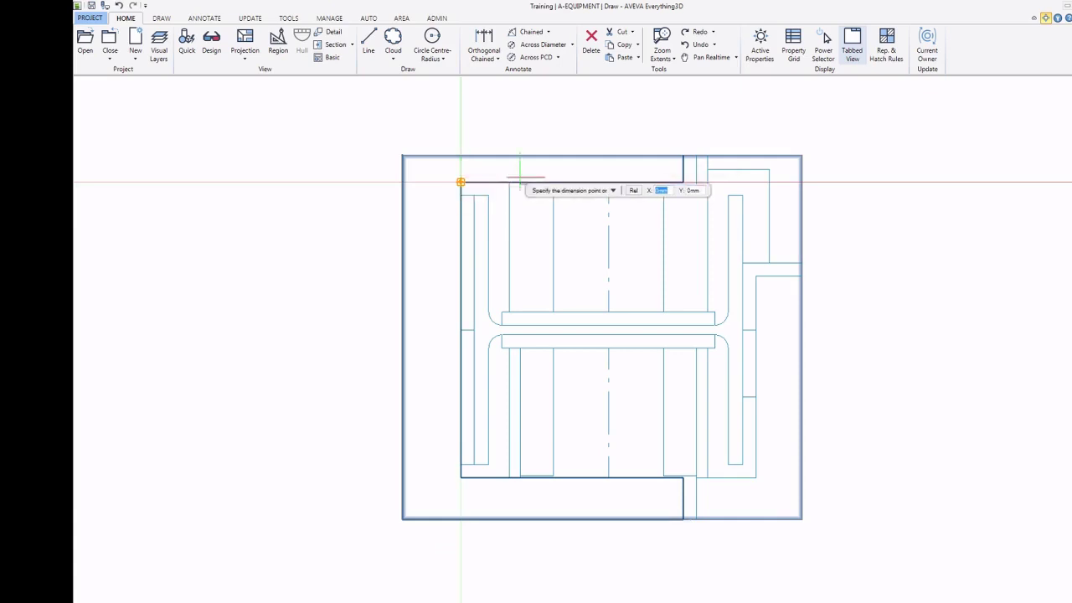
{"action": "left_click", "coordinate": [769, 169]}
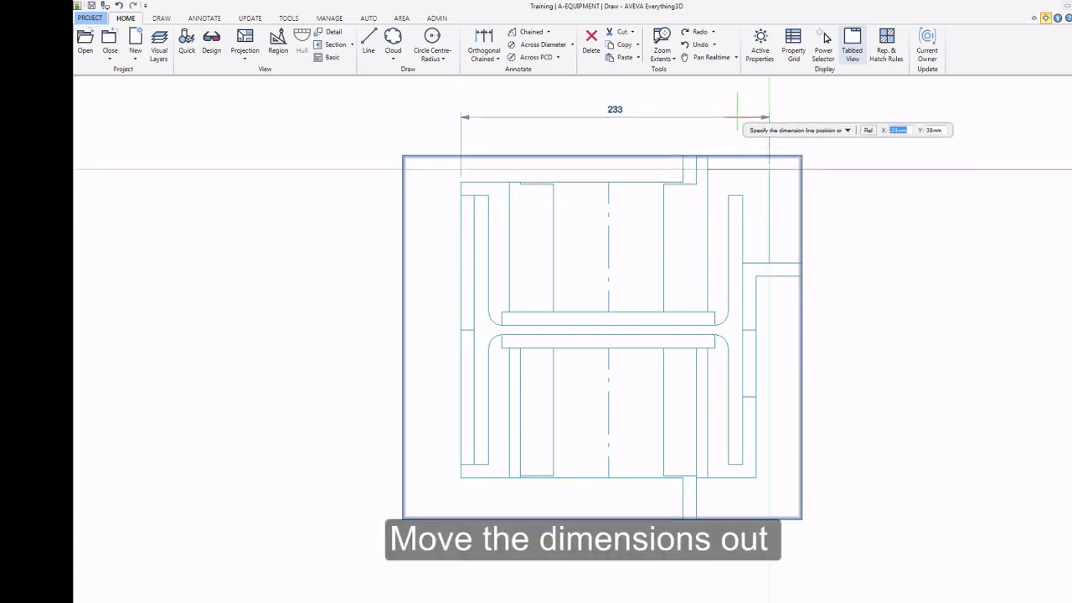
{"action": "scroll", "coordinate": [737, 125], "scroll_direction": "down", "scroll_amount": 2}
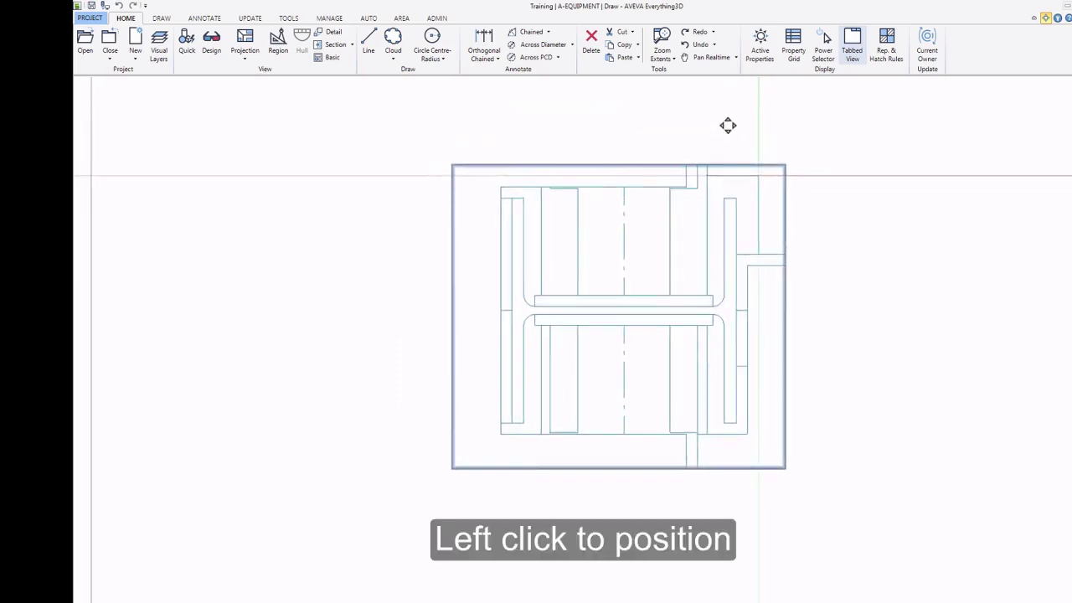
{"action": "middle_click_drag", "start_coordinate": [728, 125], "coordinate": [712, 177]}
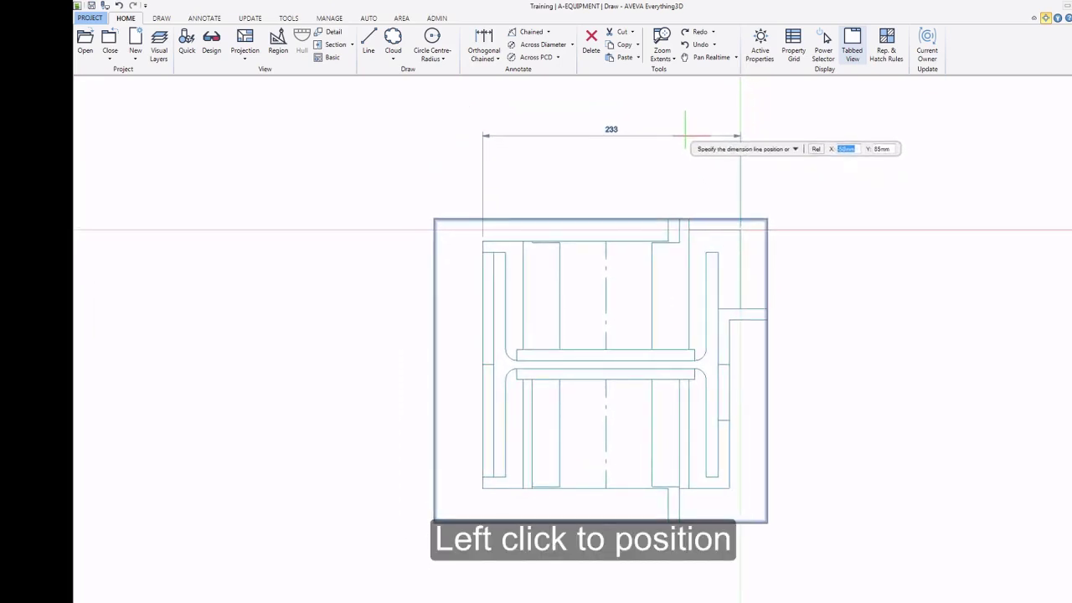
{"action": "left_click", "coordinate": [686, 132]}
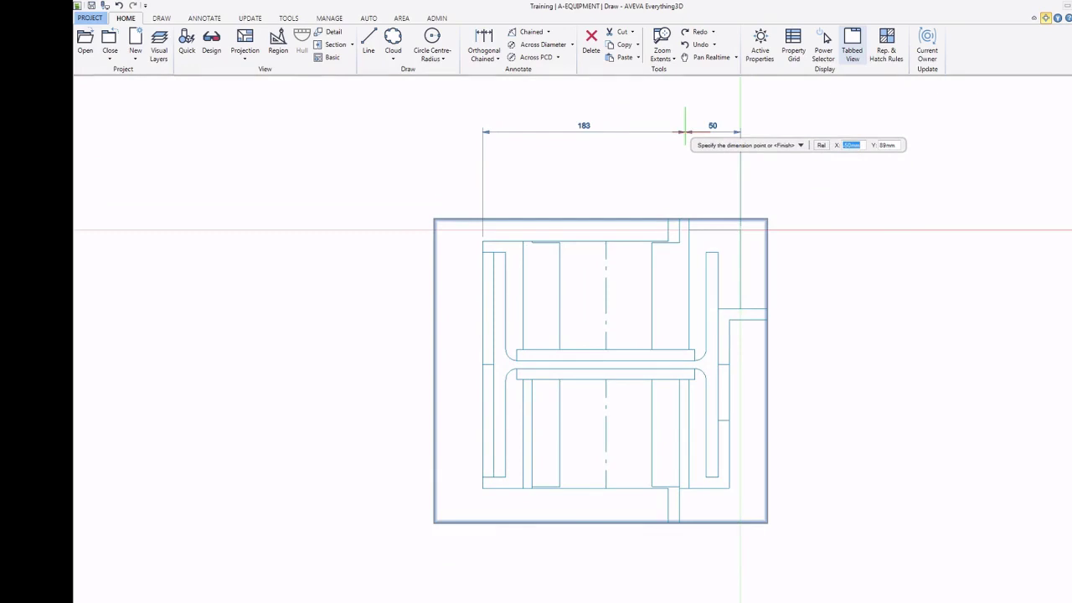
{"action": "key", "text": "Return"}
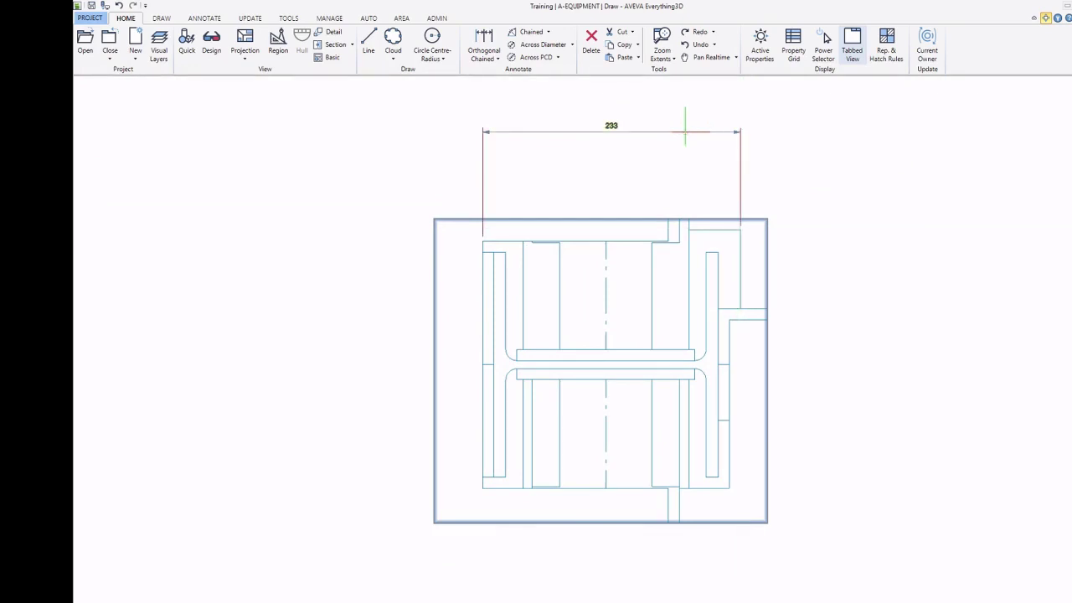
- Add a 224 vertical Orthogonal Chained dimension from bottom-left to top-left corner, placed left of the view
{"action": "right_click", "coordinate": [847, 248]}
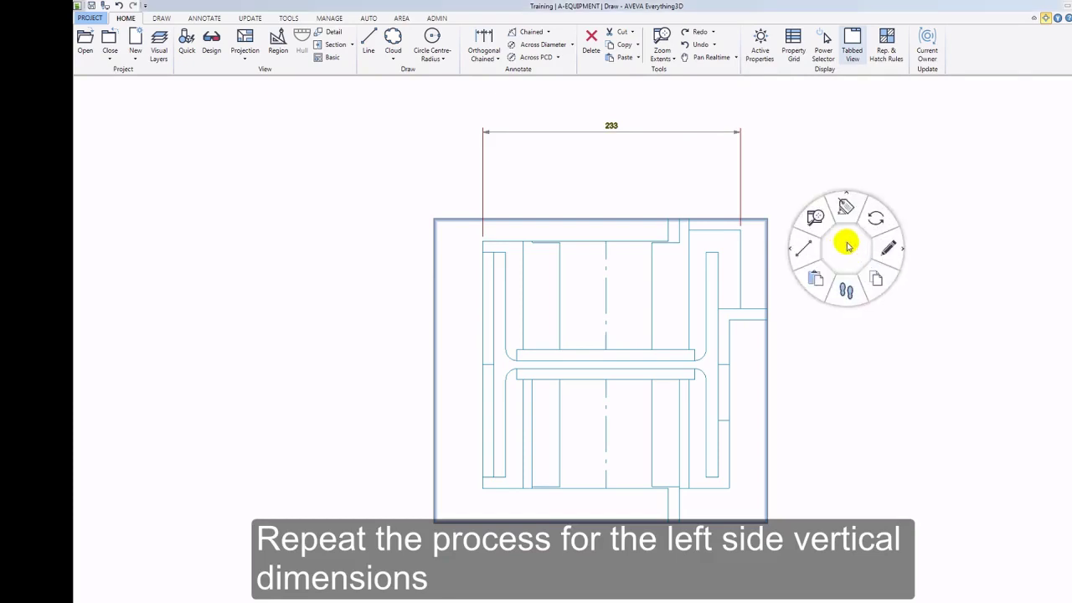
{"action": "left_click", "coordinate": [847, 248]}
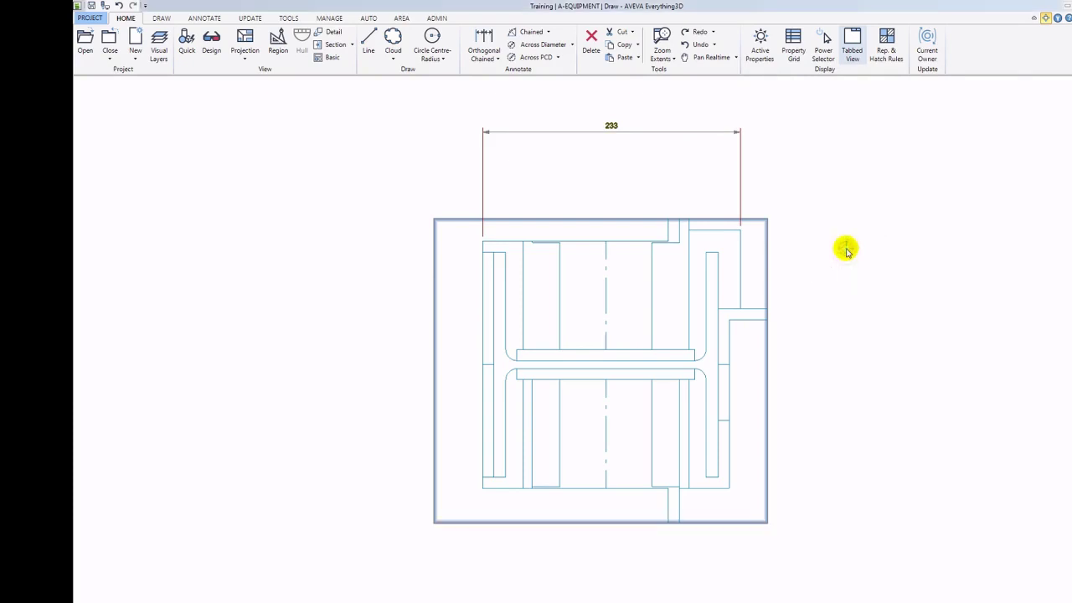
{"action": "right_click", "coordinate": [847, 249]}
{"action": "left_click", "coordinate": [845, 292]}
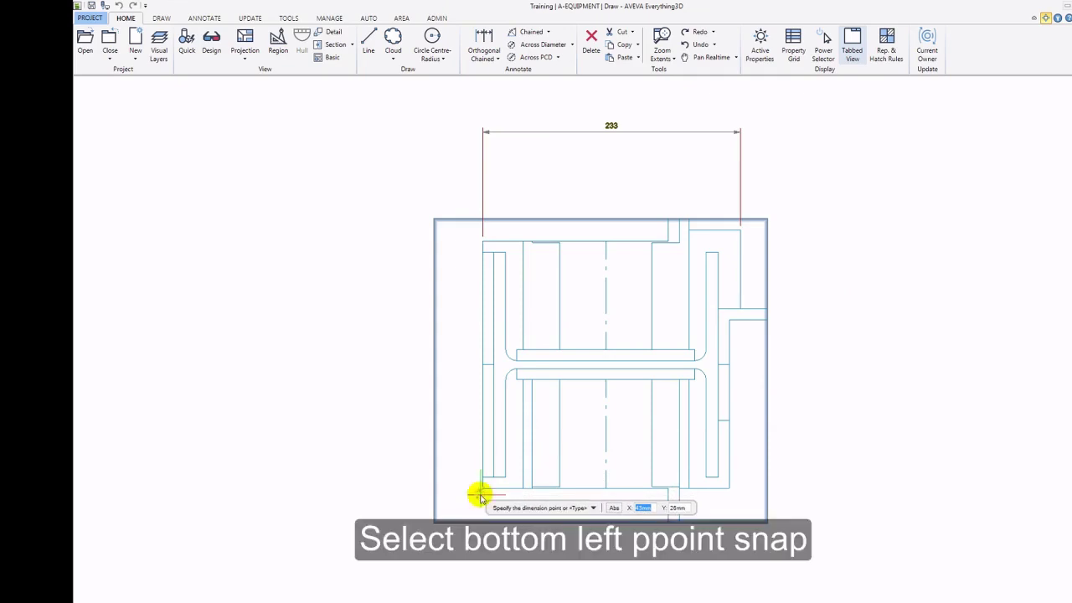
{"action": "right_click", "coordinate": [482, 495]}
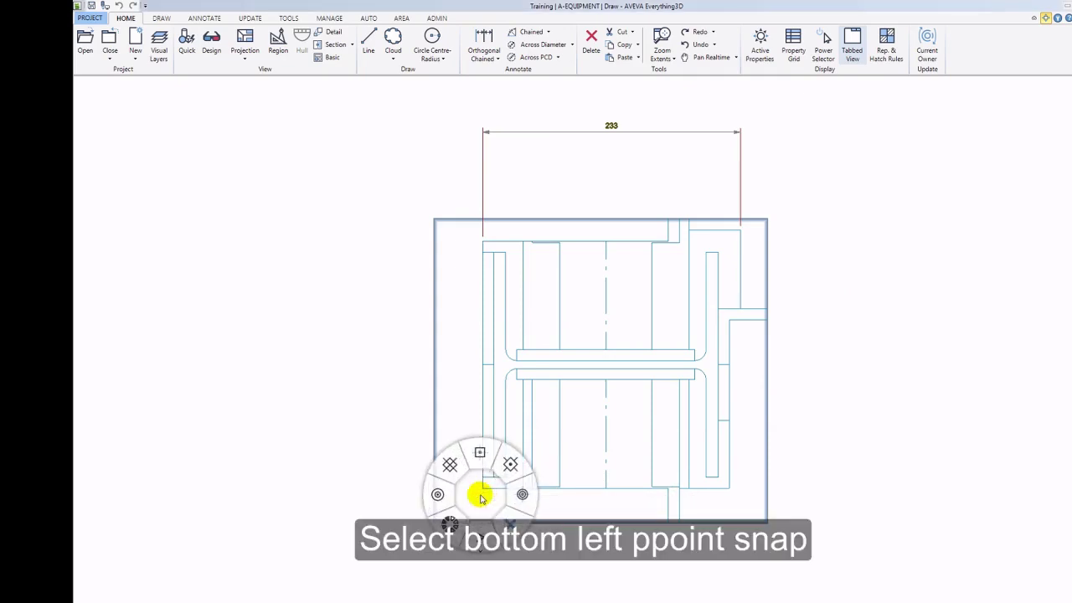
{"action": "left_click", "coordinate": [479, 453]}
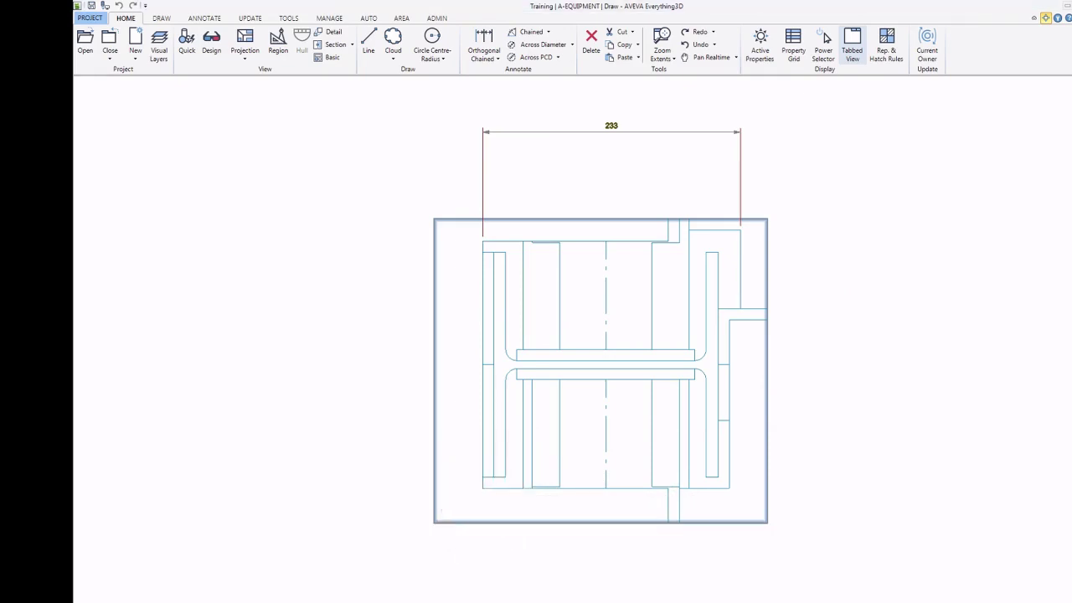
{"action": "left_click", "coordinate": [483, 489]}
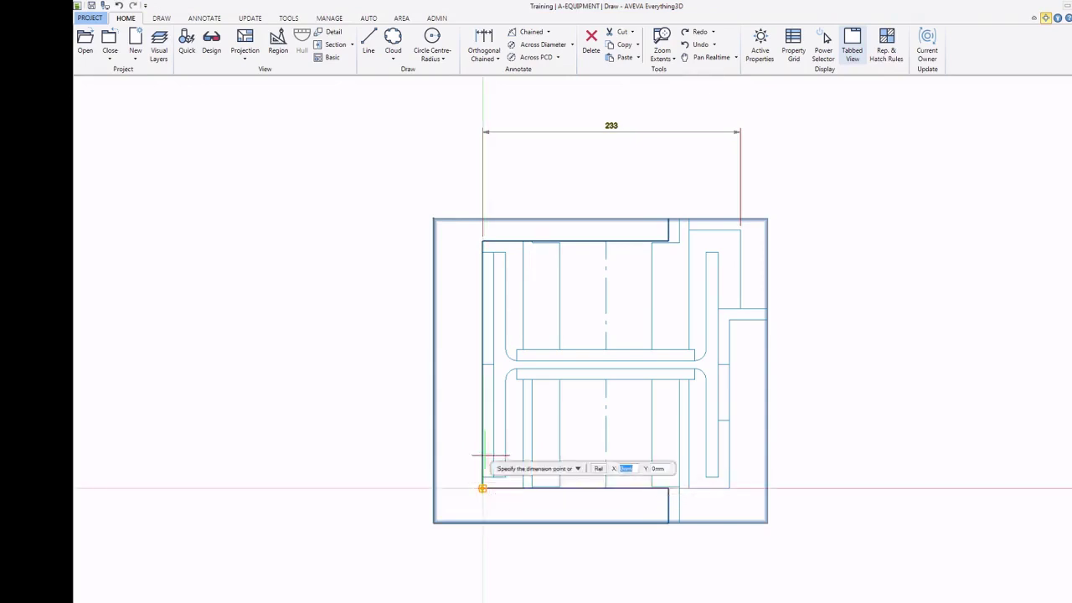
{"action": "left_click", "coordinate": [483, 241]}
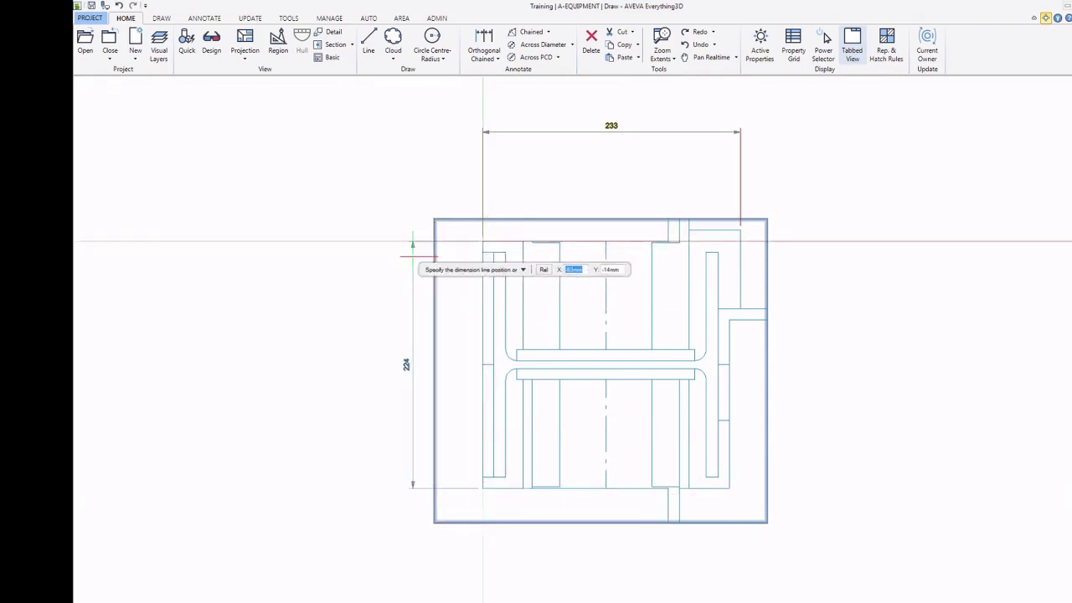
{"action": "left_click", "coordinate": [390, 259]}
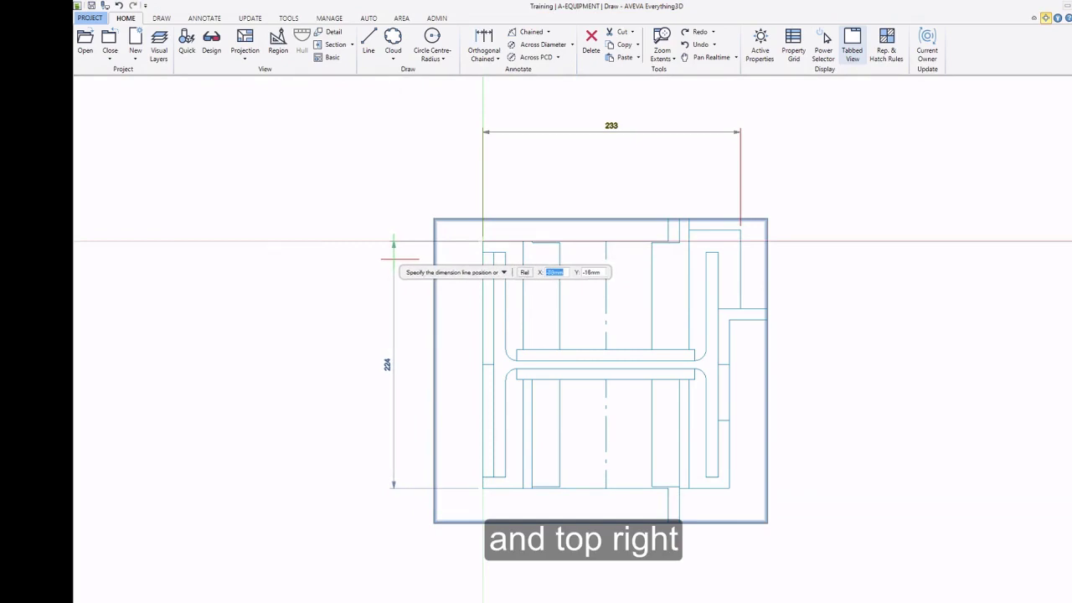
{"action": "right_click_drag", "start_coordinate": [390, 259], "coordinate": [486, 260]}
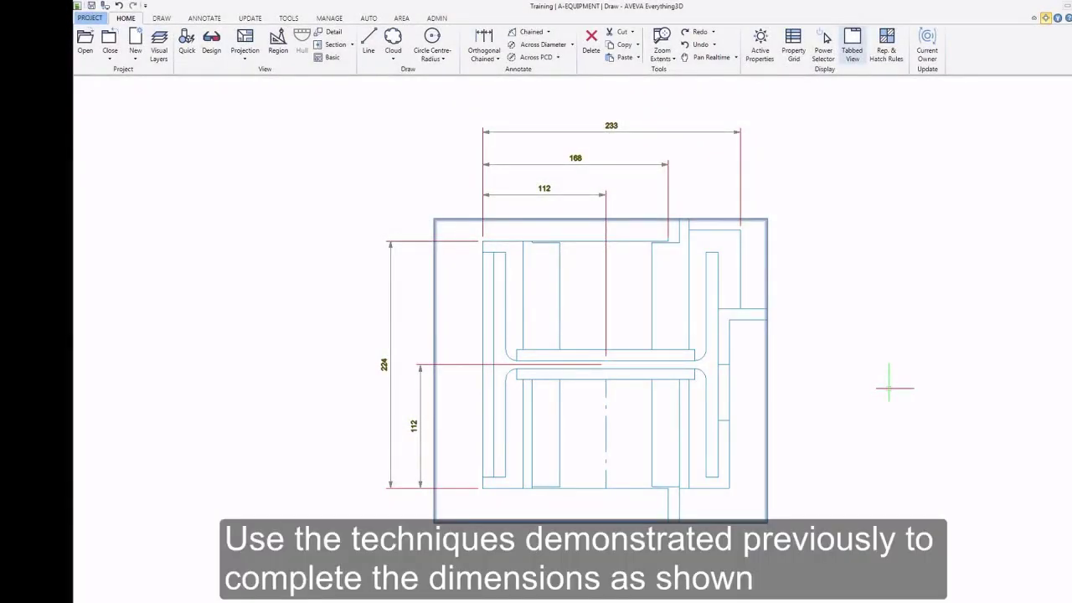
- Show the Property Grid and Active Properties panels via the PowerWheel
{"action": "right_click", "coordinate": [890, 388]}
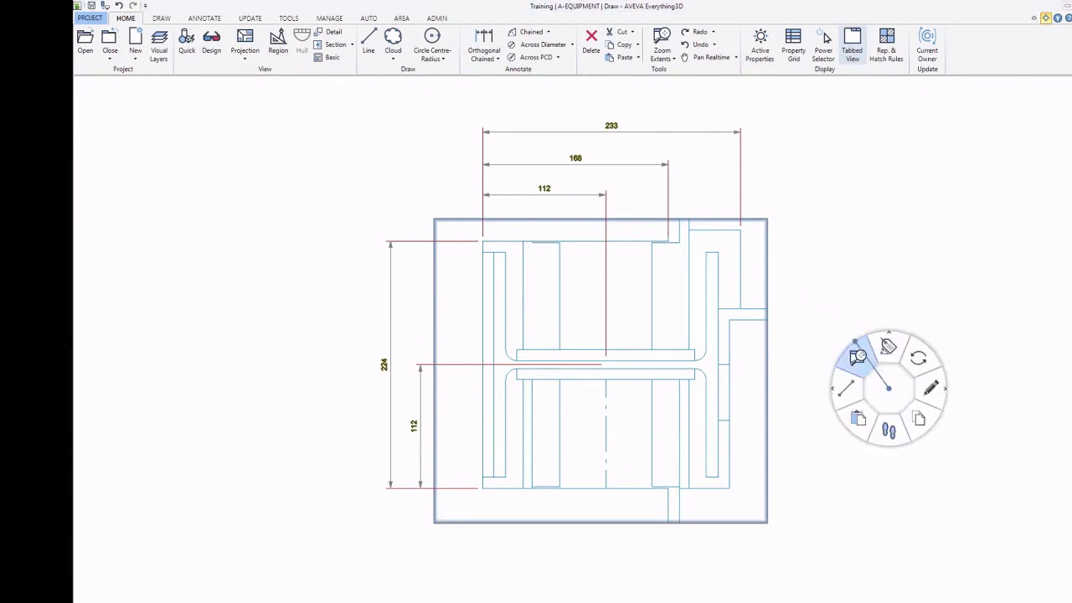
{"action": "left_click", "coordinate": [856, 346]}
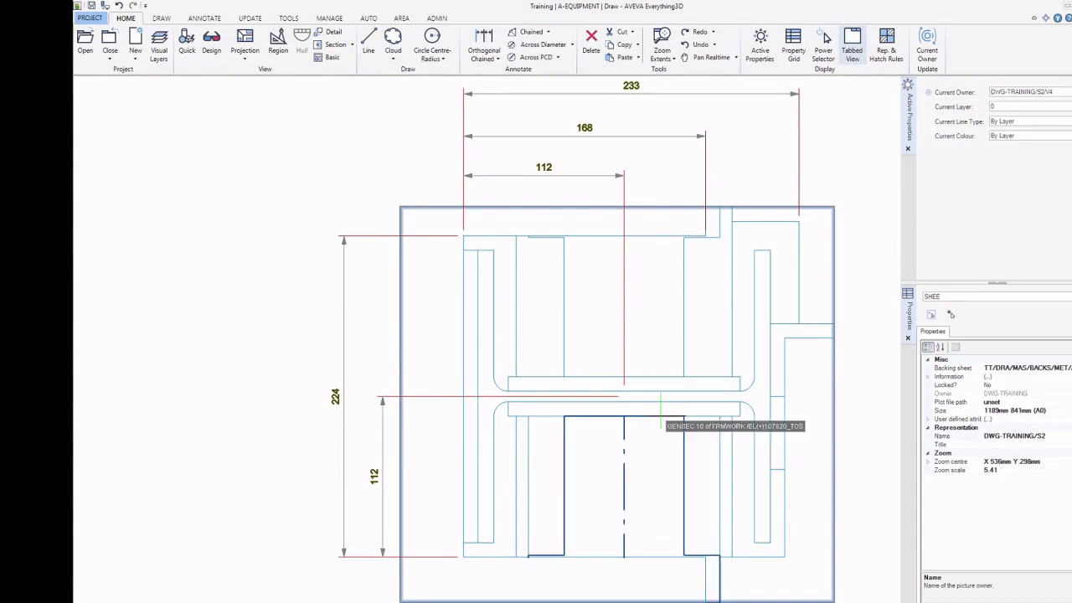
- Set the column detail view's Title property to 'Structural Detail'
{"action": "left_click", "coordinate": [661, 415]}
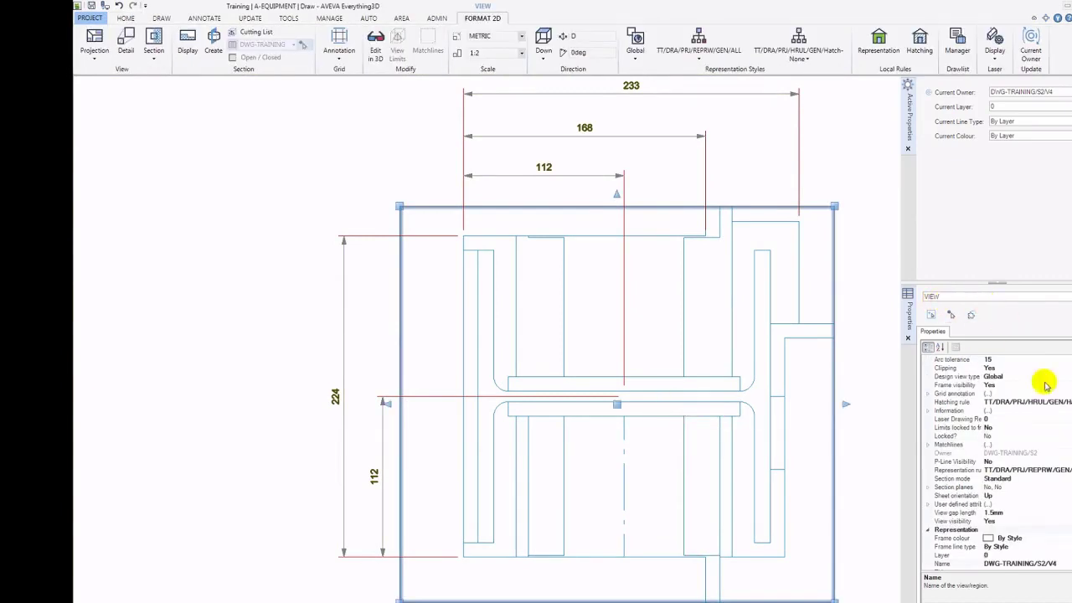
{"action": "left_click", "coordinate": [1022, 549]}
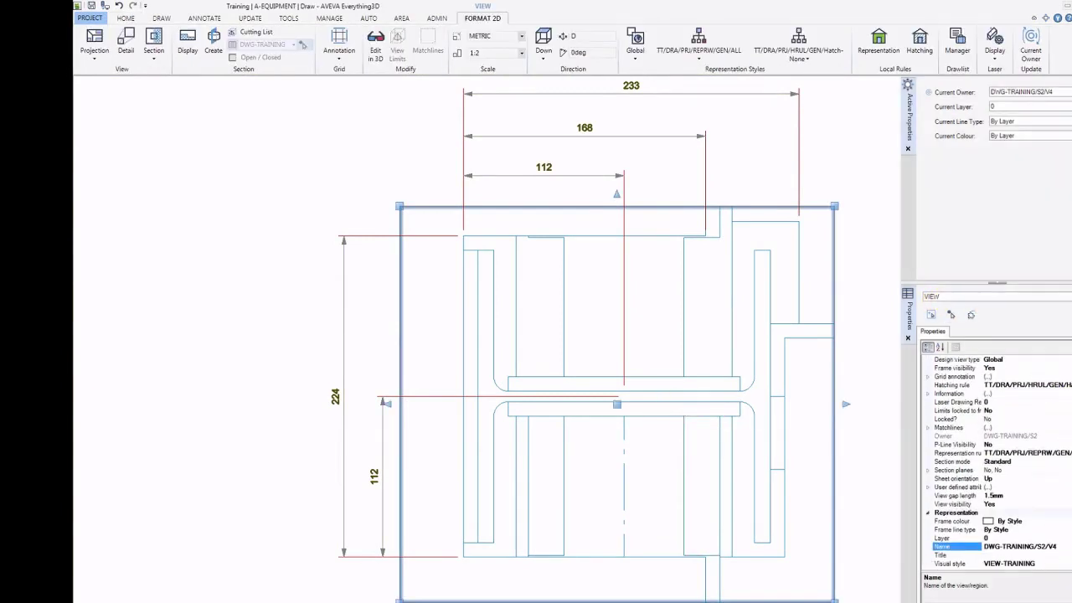
{"action": "left_click", "coordinate": [1020, 555]}
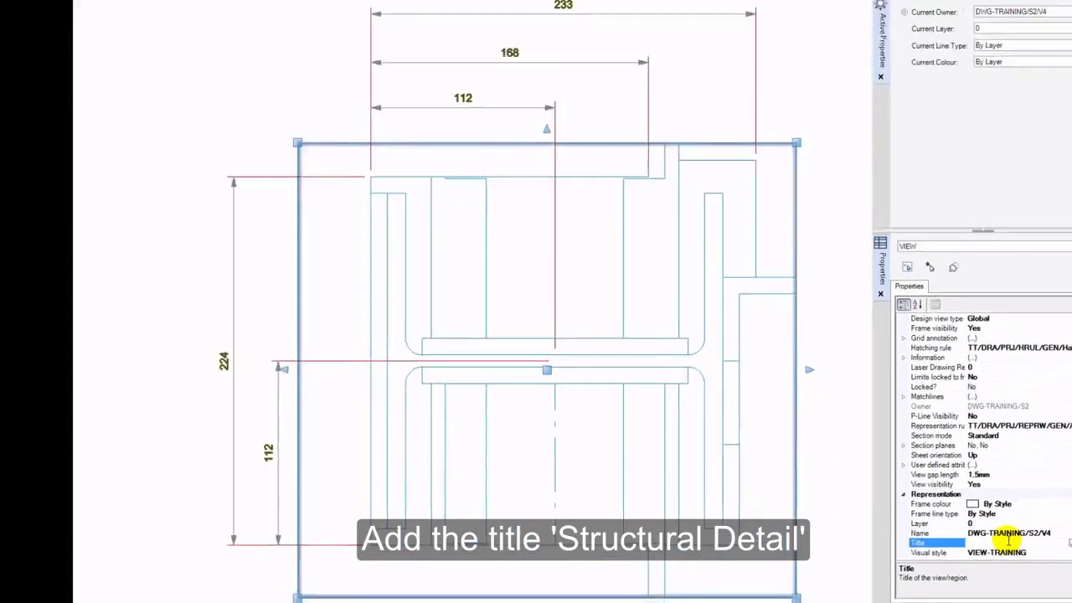
{"action": "type", "text": "S"}
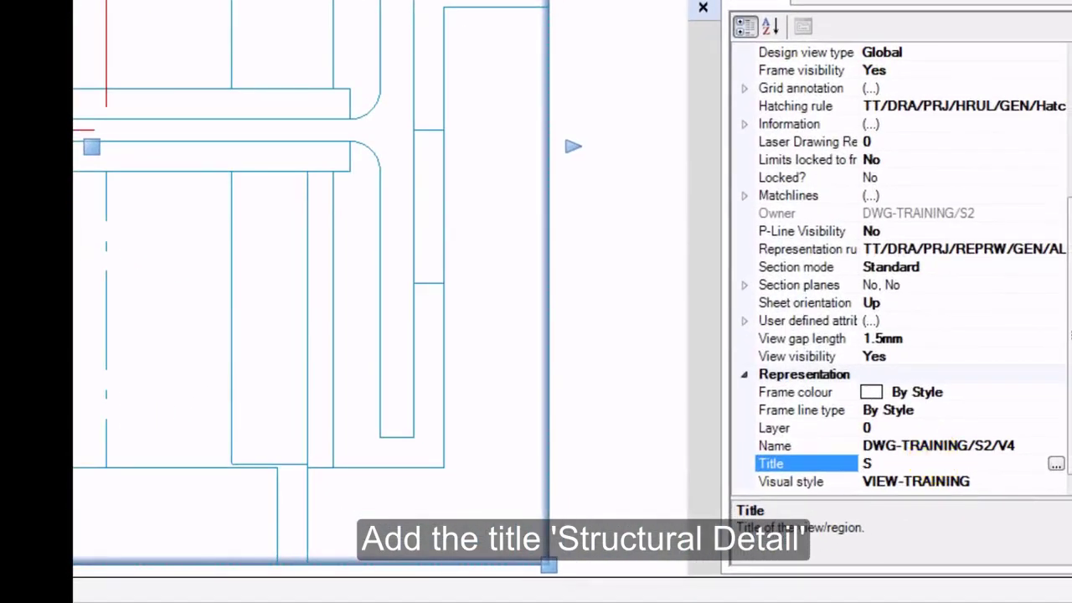
{"action": "type", "text": "tructural De"}
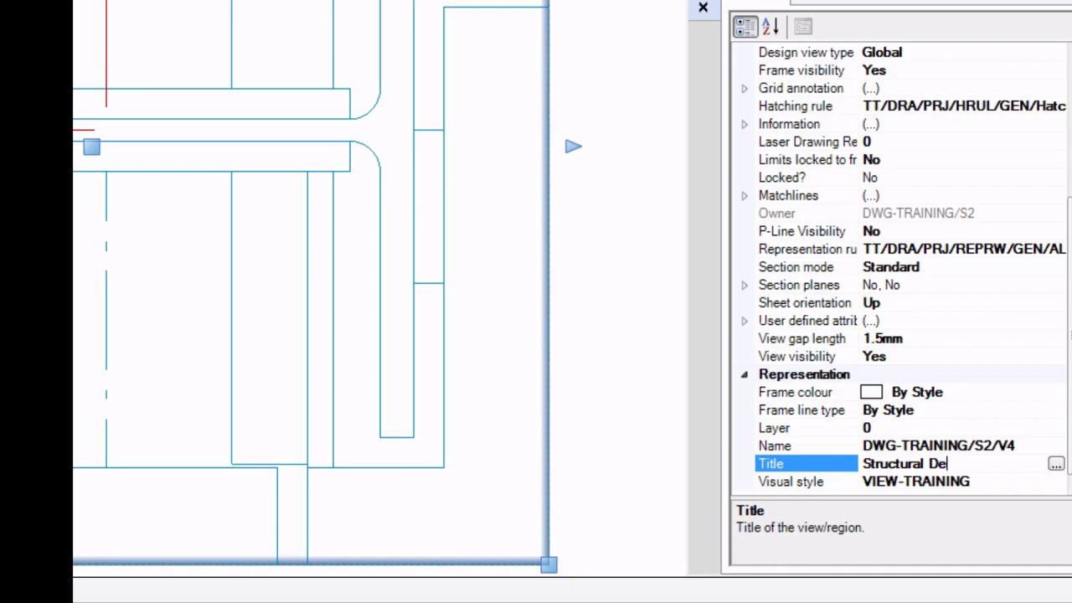
{"action": "type", "text": "tail"}
{"action": "left_click", "coordinate": [940, 467]}
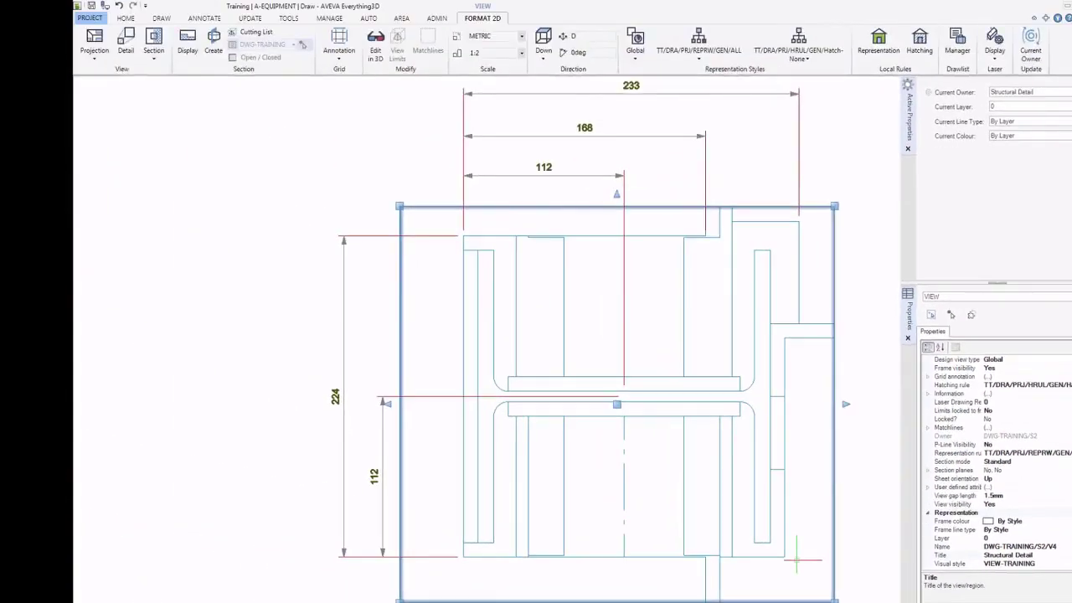
- Zoom out to show the whole A0 sheet with all four drawings
{"action": "scroll", "coordinate": [591, 354], "scroll_direction": "down", "scroll_amount": 3}
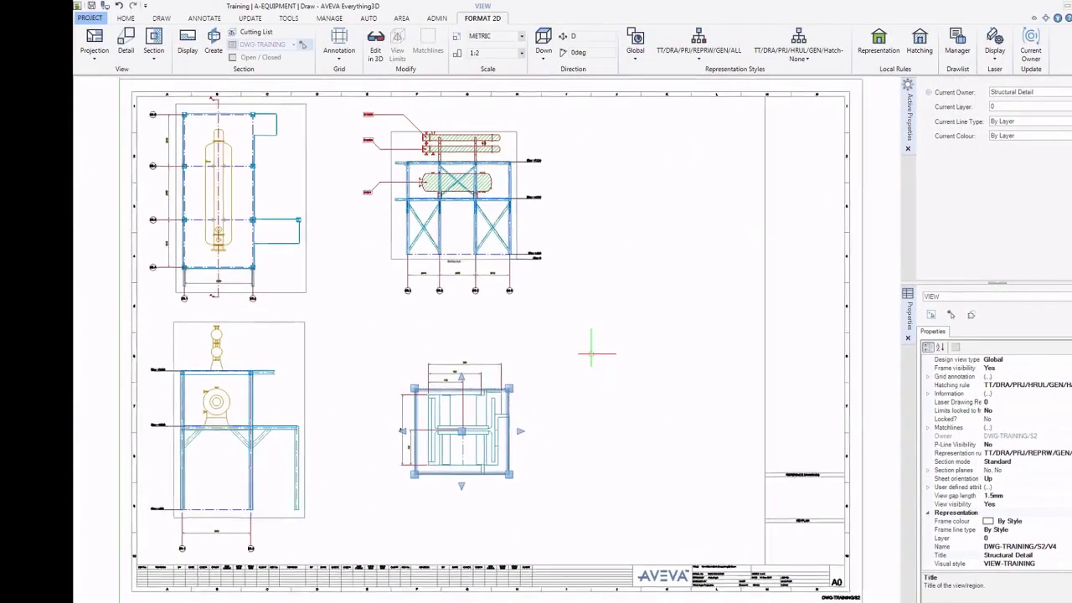